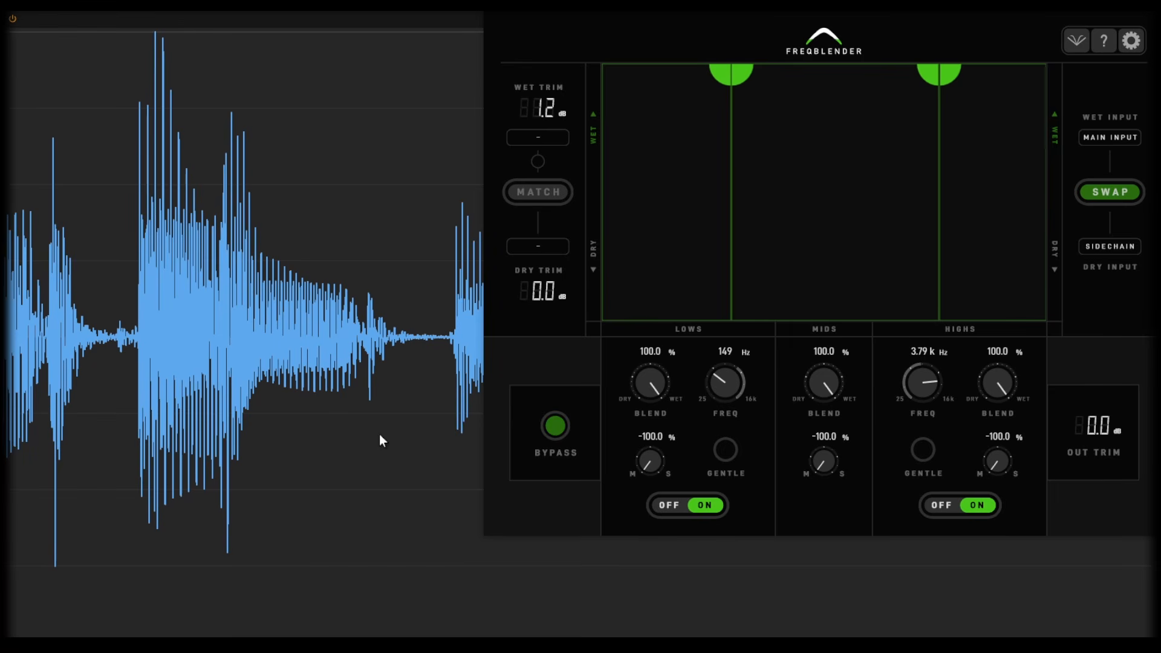
Play the loop, take the lows fully dry below about 1.19 kHz and match the wet level to the dry
key(space)
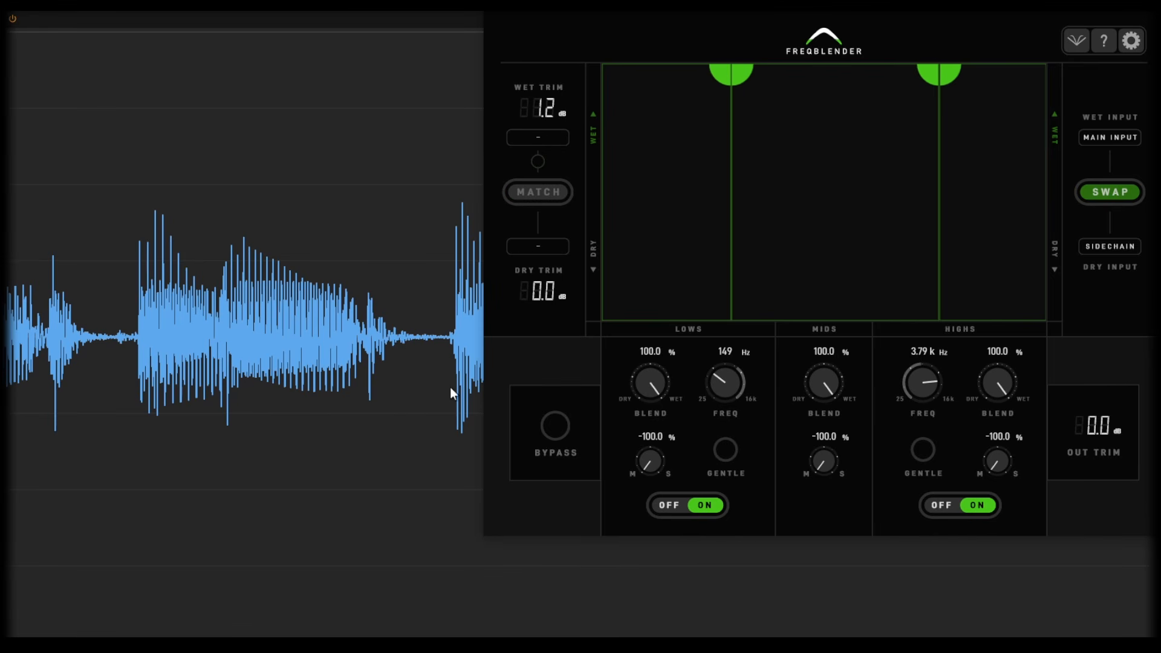
drag(737, 77, 737, 235)
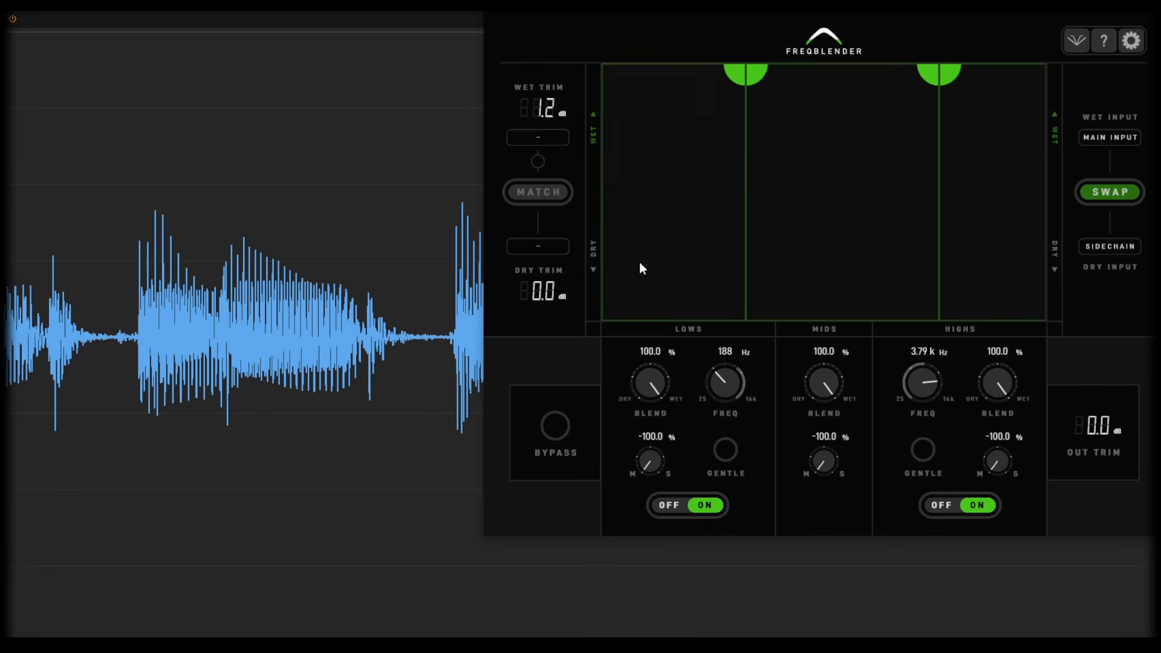
key(space)
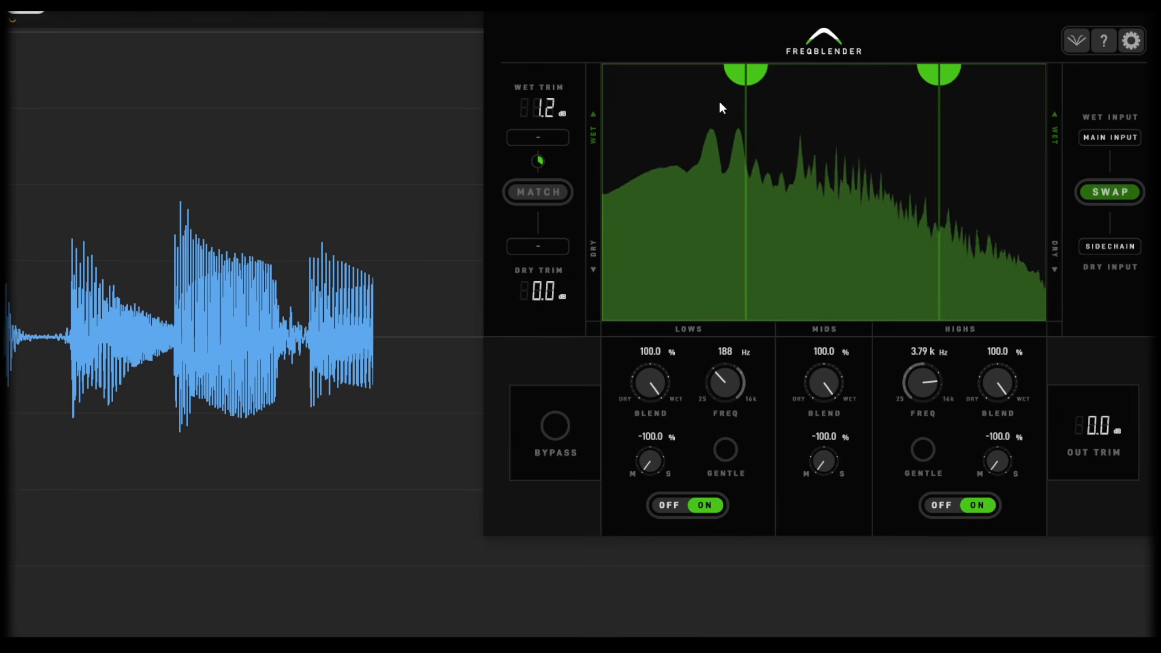
drag(736, 73, 855, 322)
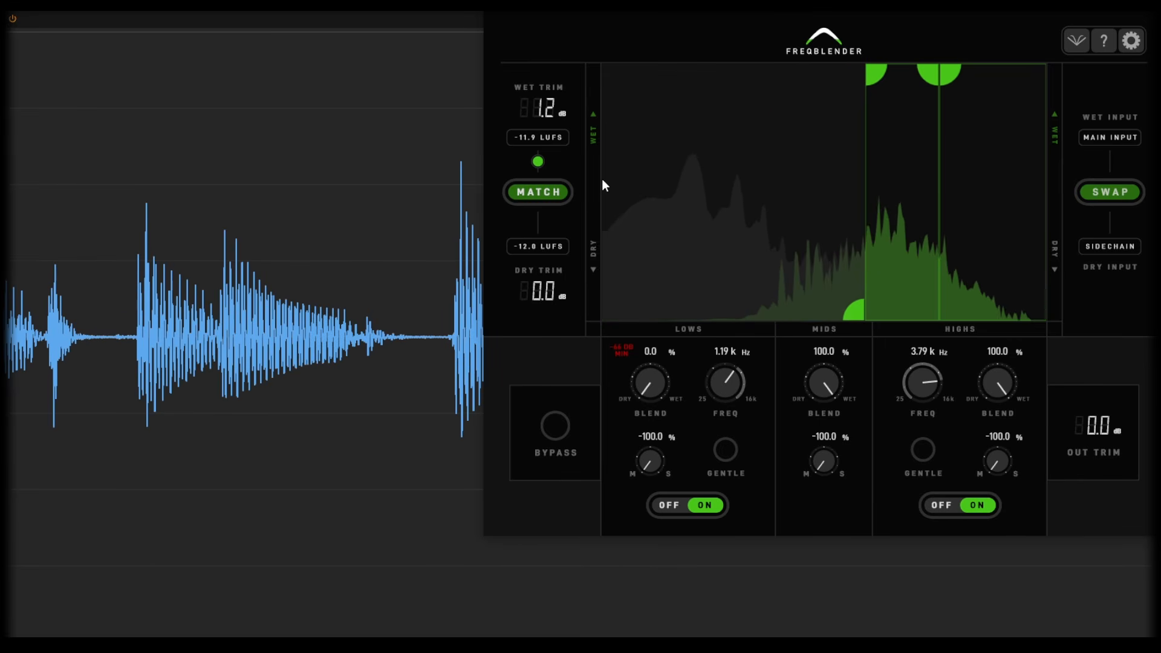
click(535, 191)
Set the mids blend to about 97% above a 404 Hz crossover and the highs blend to about 27.5% above 3.95 kHz
drag(899, 80, 909, 157)
drag(860, 307, 741, 310)
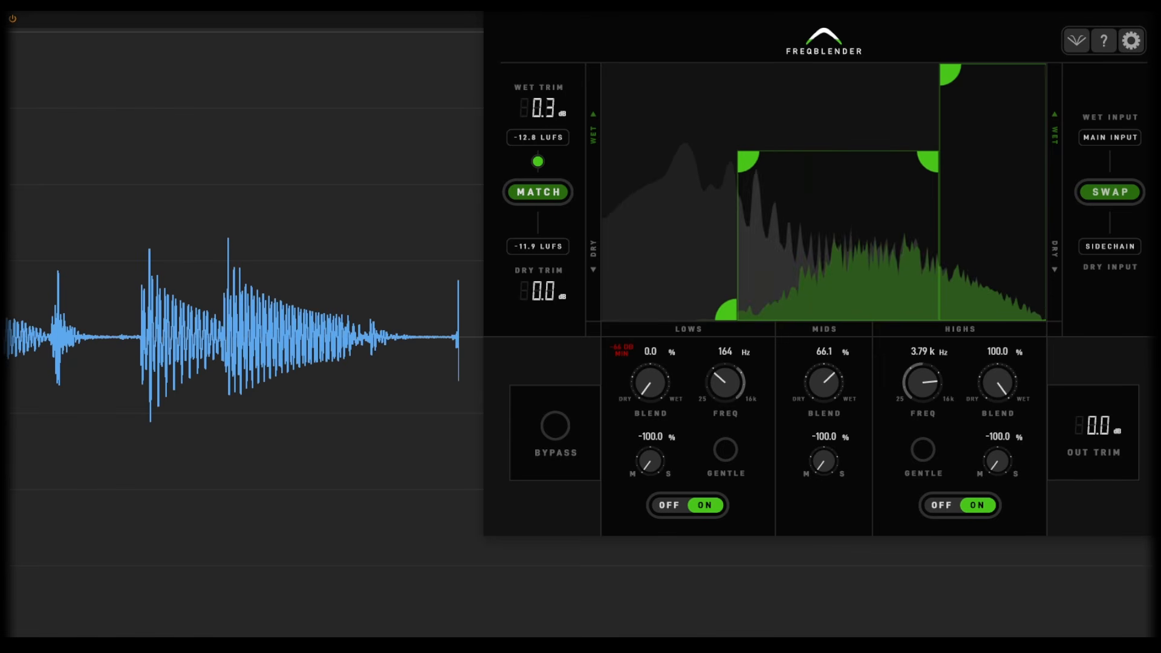
drag(758, 157, 803, 74)
drag(953, 79, 952, 251)
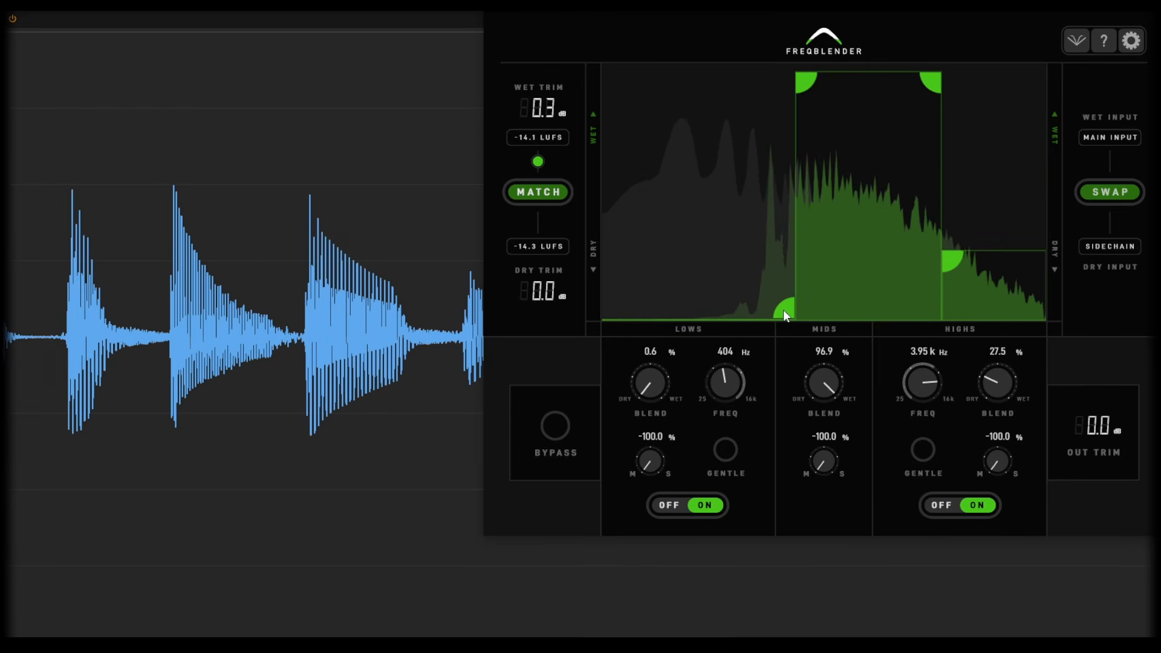
Enable the gentle low crossover at about 251 Hz with a 61.9% lows blend, and make the highs fully dry above 753 Hz
drag(783, 310, 709, 310)
drag(730, 78, 772, 71)
click(726, 450)
drag(749, 303, 754, 171)
drag(959, 257, 845, 308)
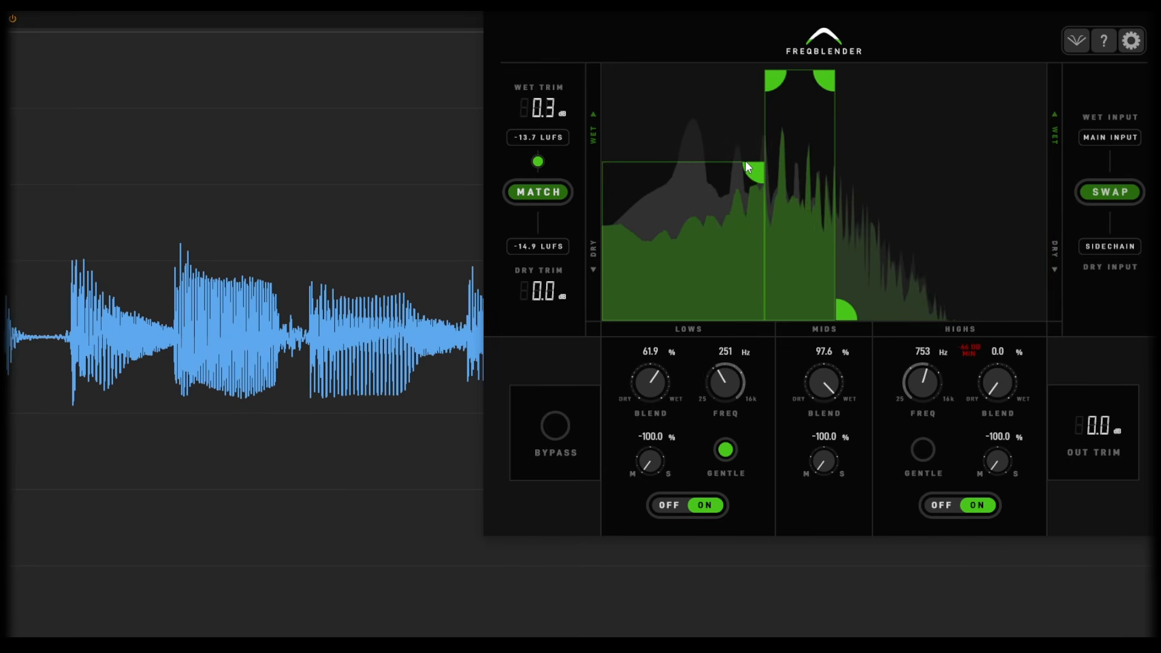
Set the lows blend to about 23% below 458 Hz and widen the fully wet mids up to about 9.44 kHz
drag(746, 162, 734, 264)
drag(748, 78, 712, 75)
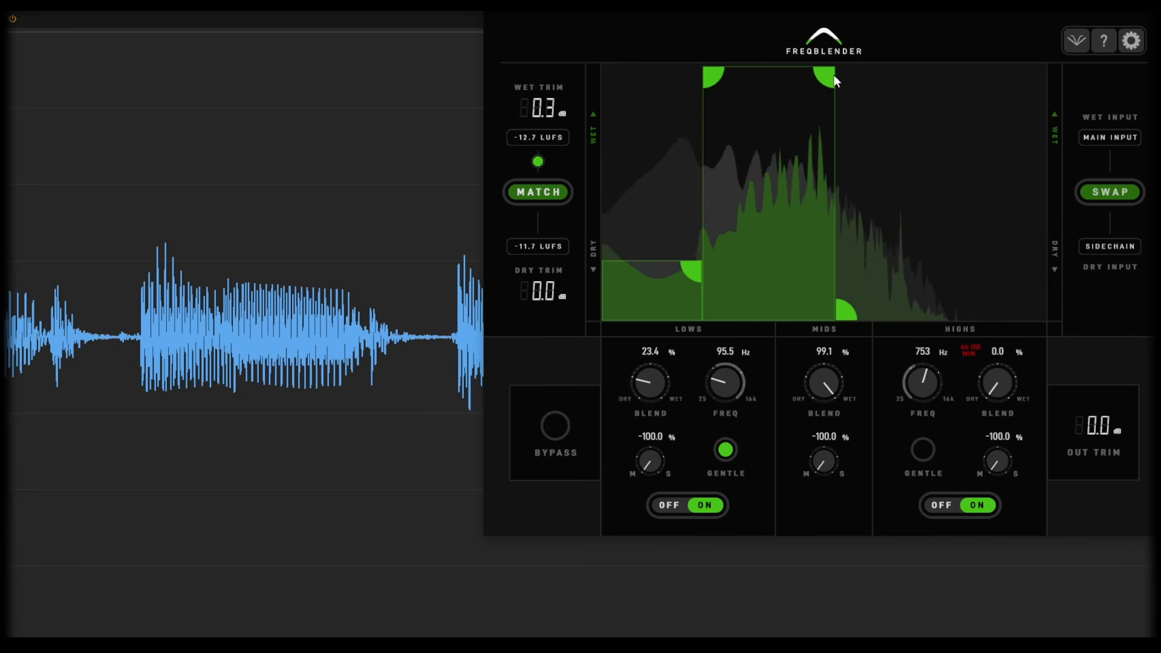
drag(831, 78, 884, 77)
drag(731, 79, 986, 78)
drag(793, 72, 805, 72)
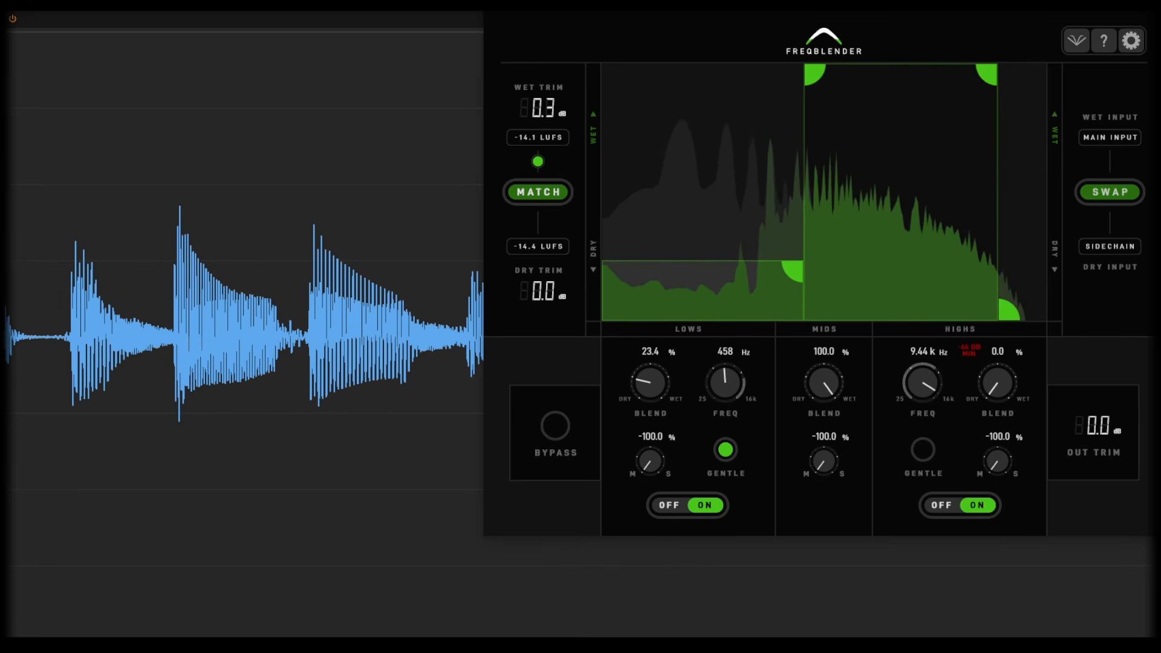
Bypass the blend briefly to compare it with the unprocessed loop, then re-enable it
click(552, 428)
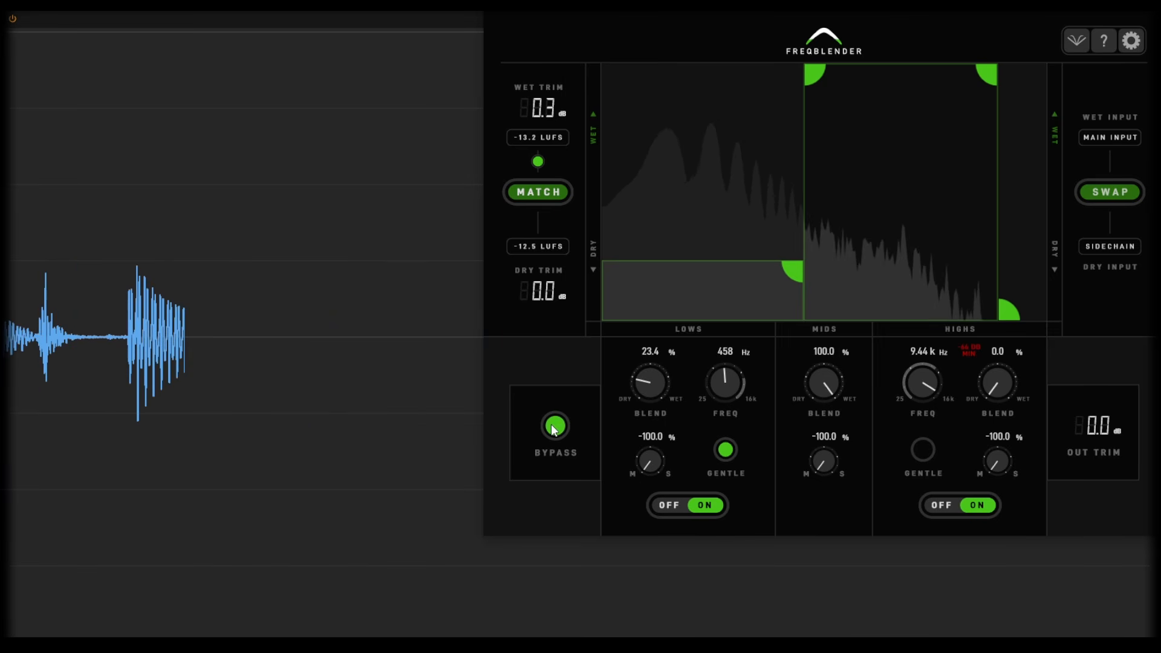
click(553, 427)
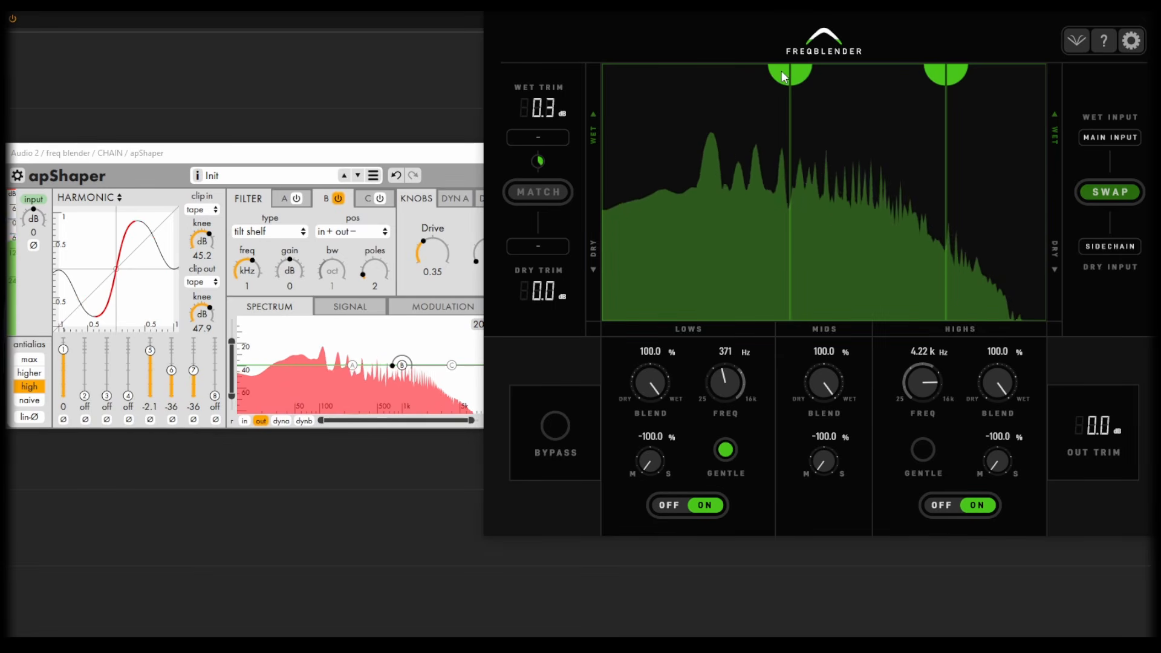
Adjust the lows band on the apShaper chain and lower the low crossover on the distortion chain
drag(785, 75, 779, 147)
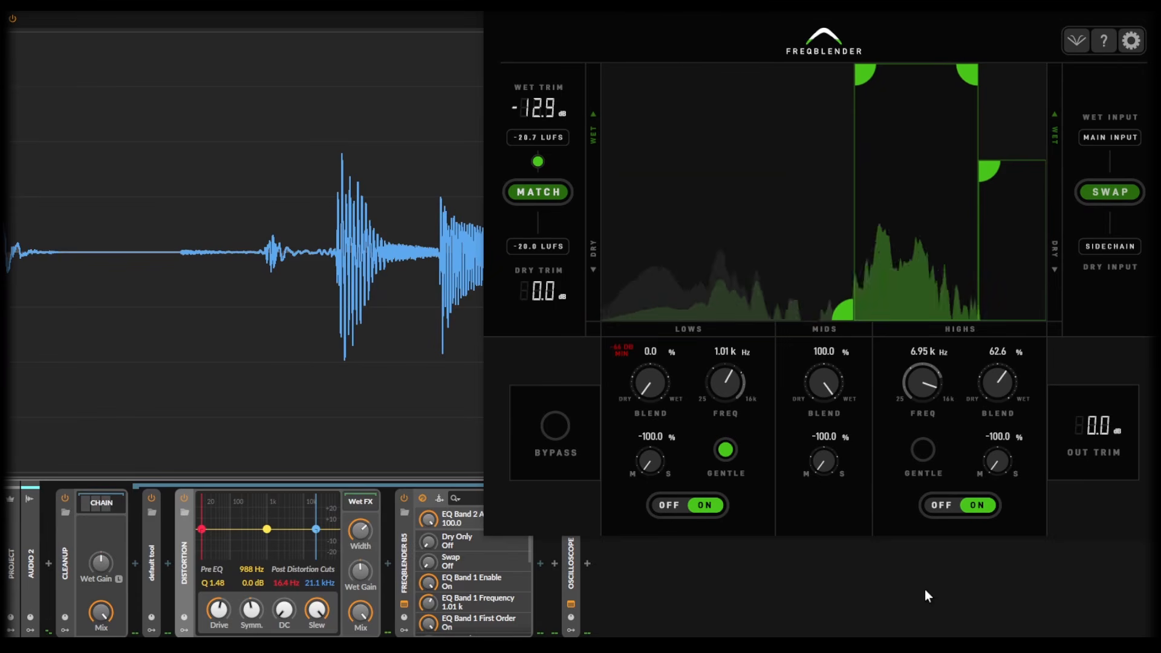
drag(865, 77, 767, 77)
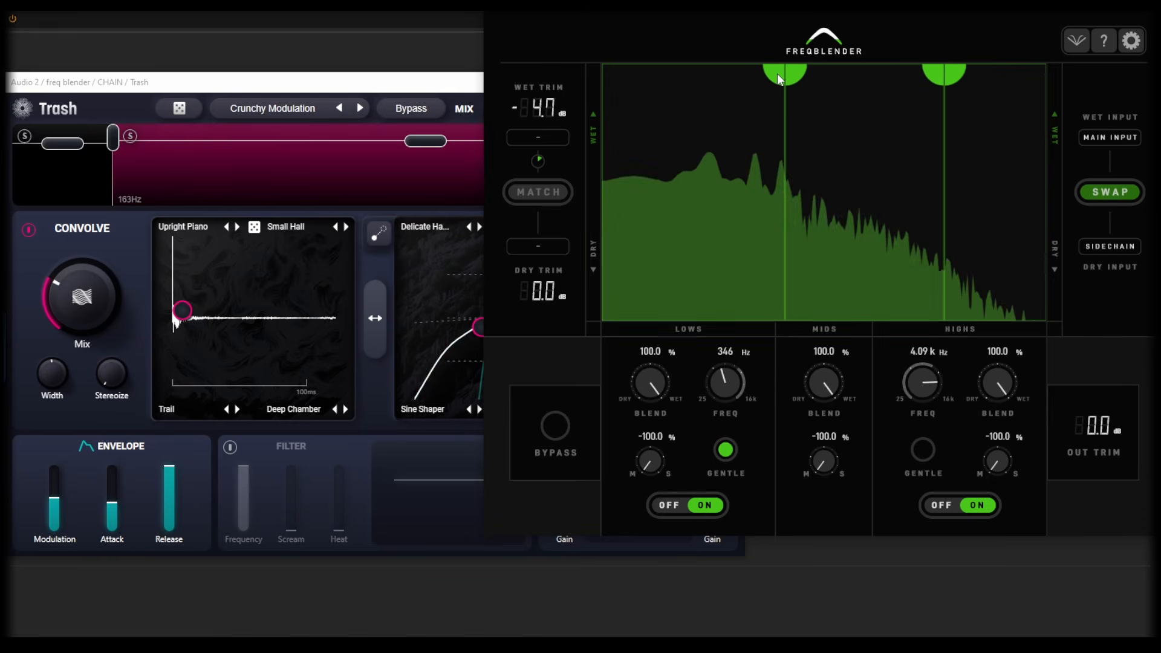
On the Trash chain, set the lows blend to about 51.5% below 188 Hz and pull the highs toward fully dry
drag(780, 79, 865, 312)
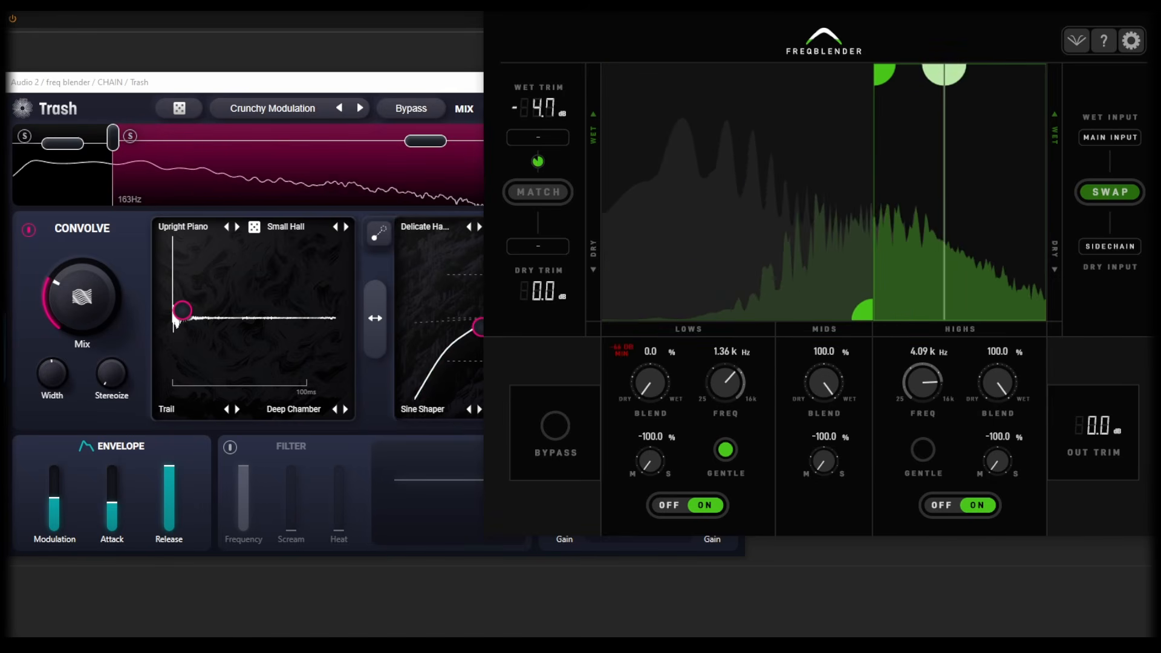
drag(741, 302, 738, 197)
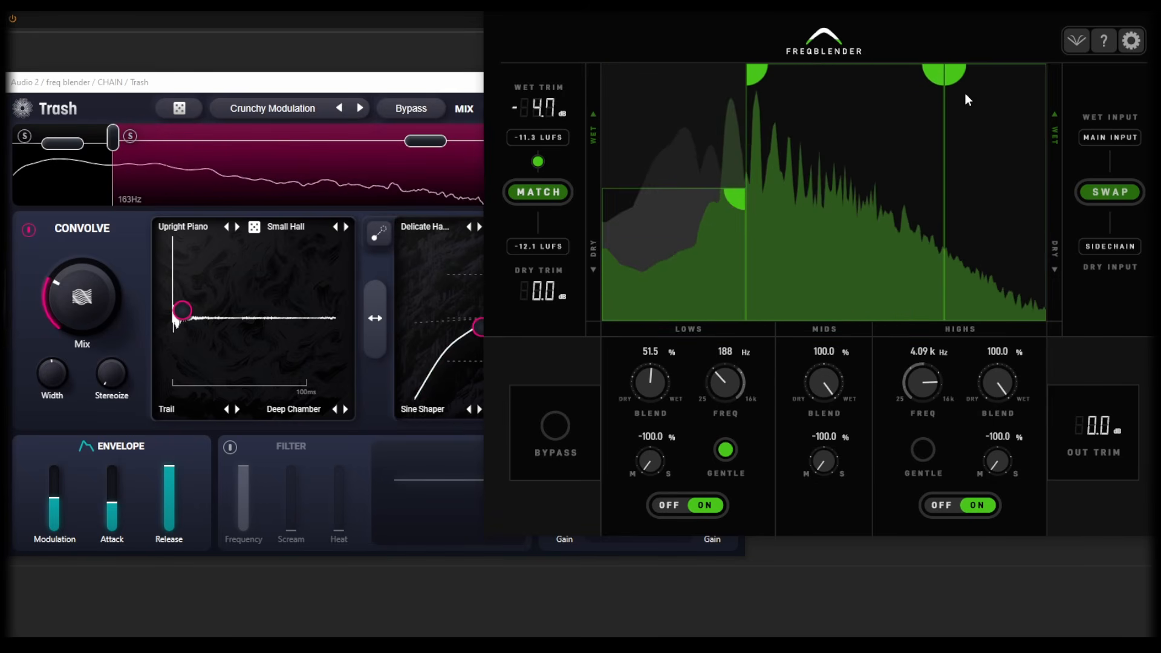
drag(947, 76, 825, 307)
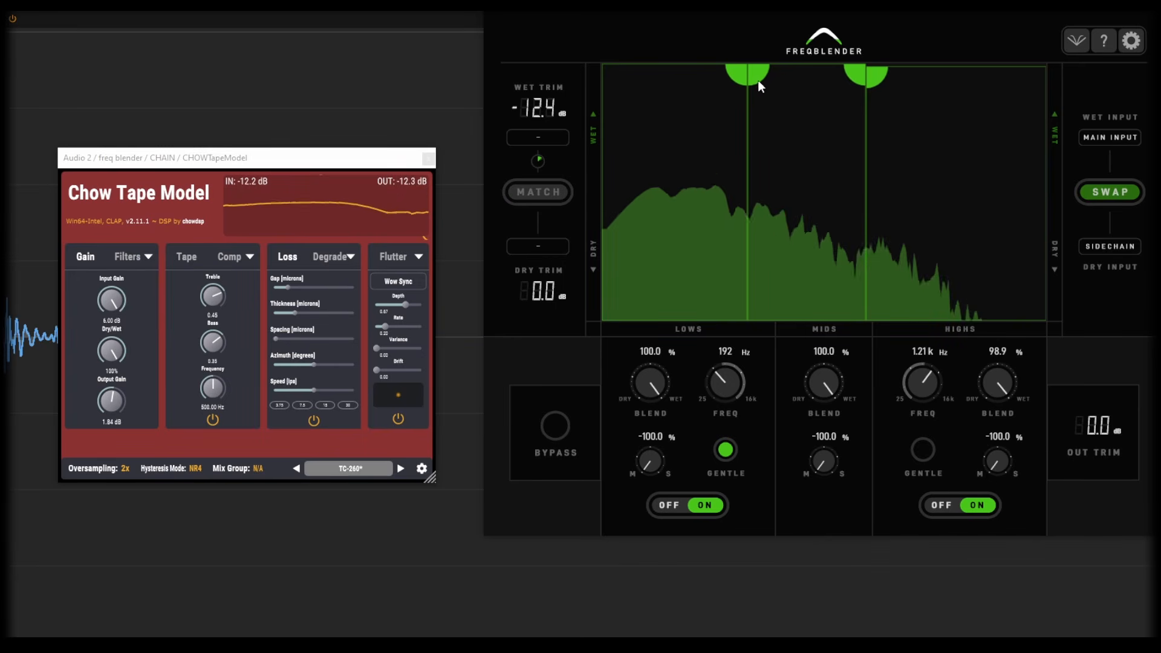
On the Chow Tape Model chain, raise the low crossover, and raise the high crossover while reducing the highs blend
drag(758, 80, 786, 79)
drag(877, 76, 896, 233)
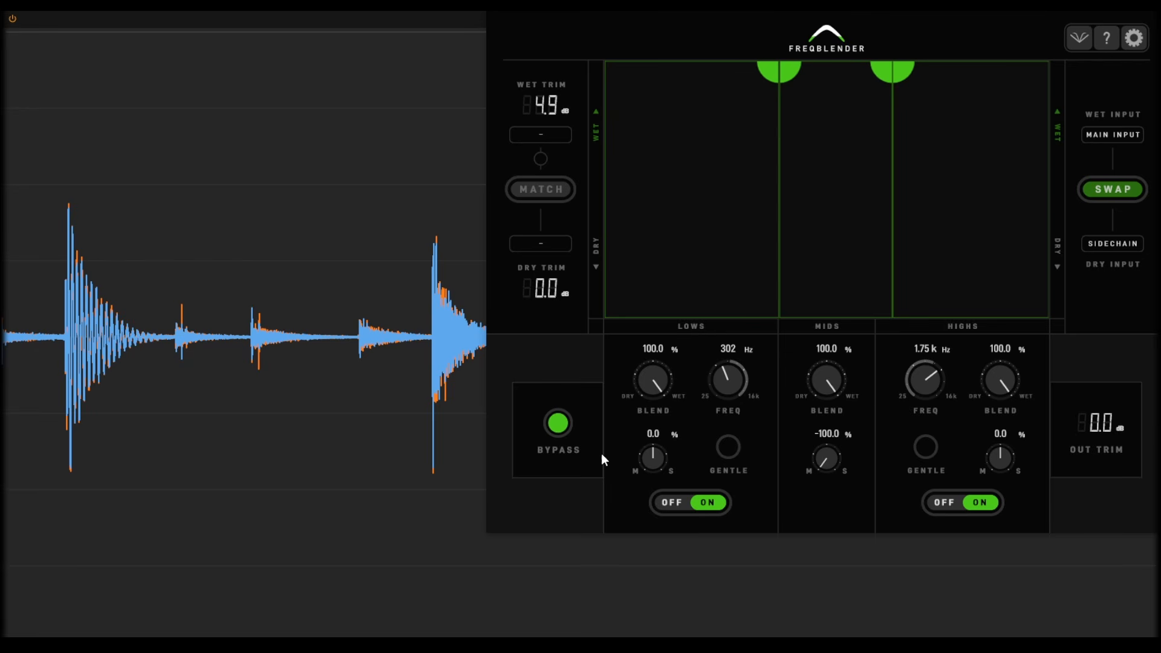
Play the drum loop bypassed, then switch the bypass off to hear the processed version
key(space)
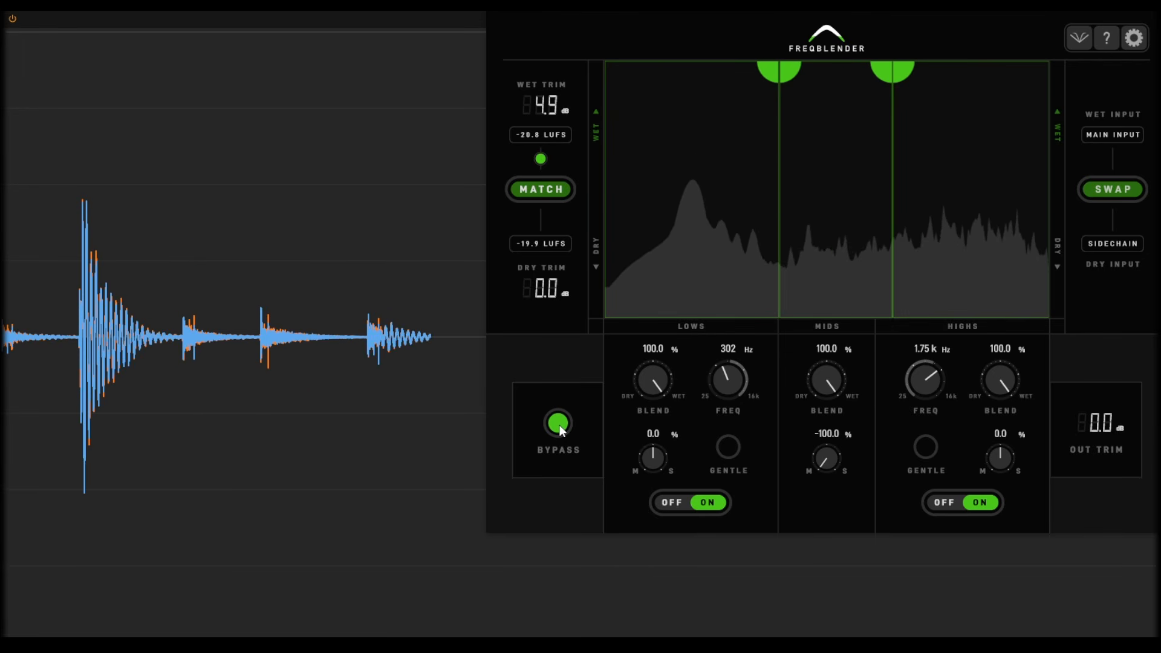
click(558, 425)
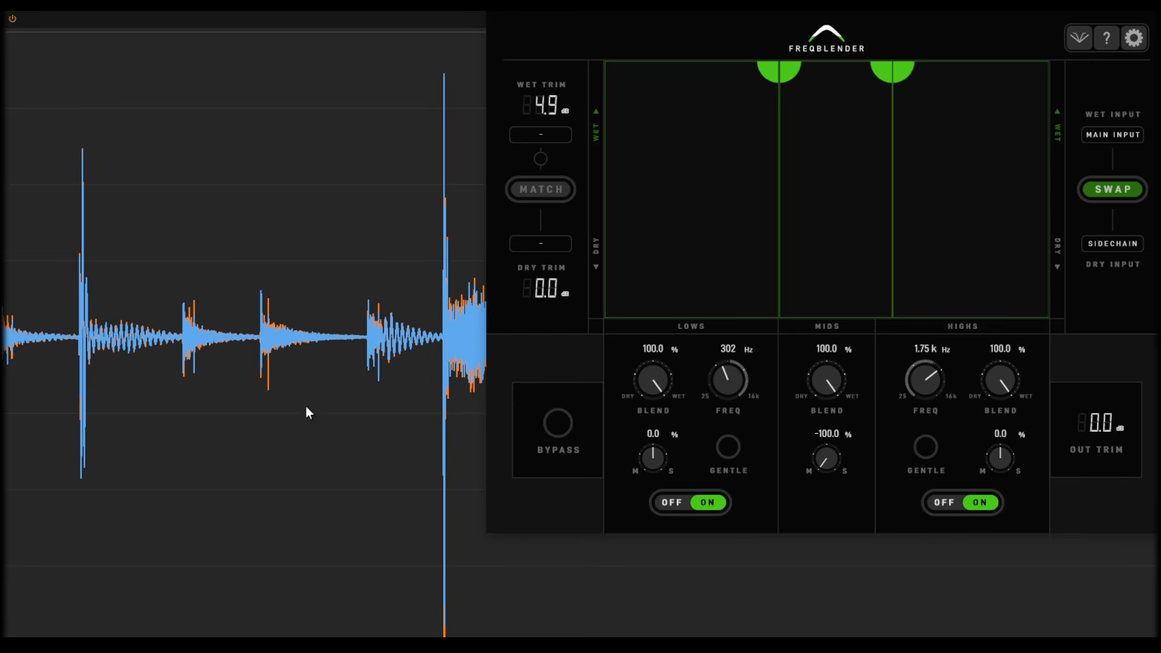
Play the drum loop, take the lows fully dry below about 192 Hz and set the high crossover to about 2.94 kHz
key(space)
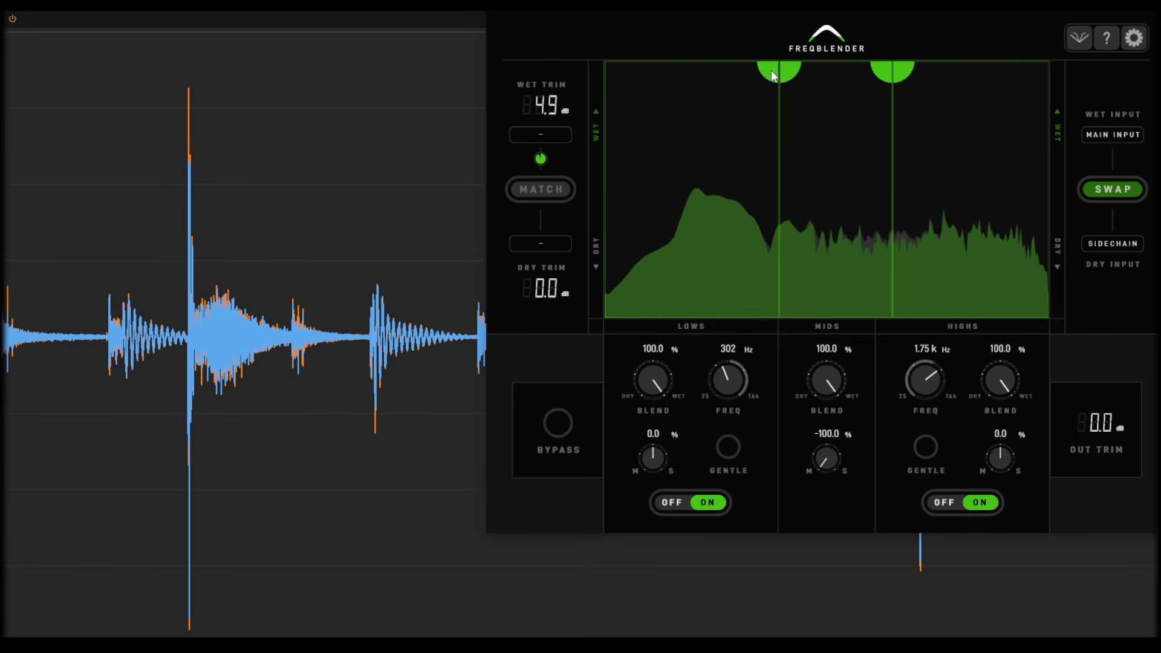
drag(772, 71, 739, 309)
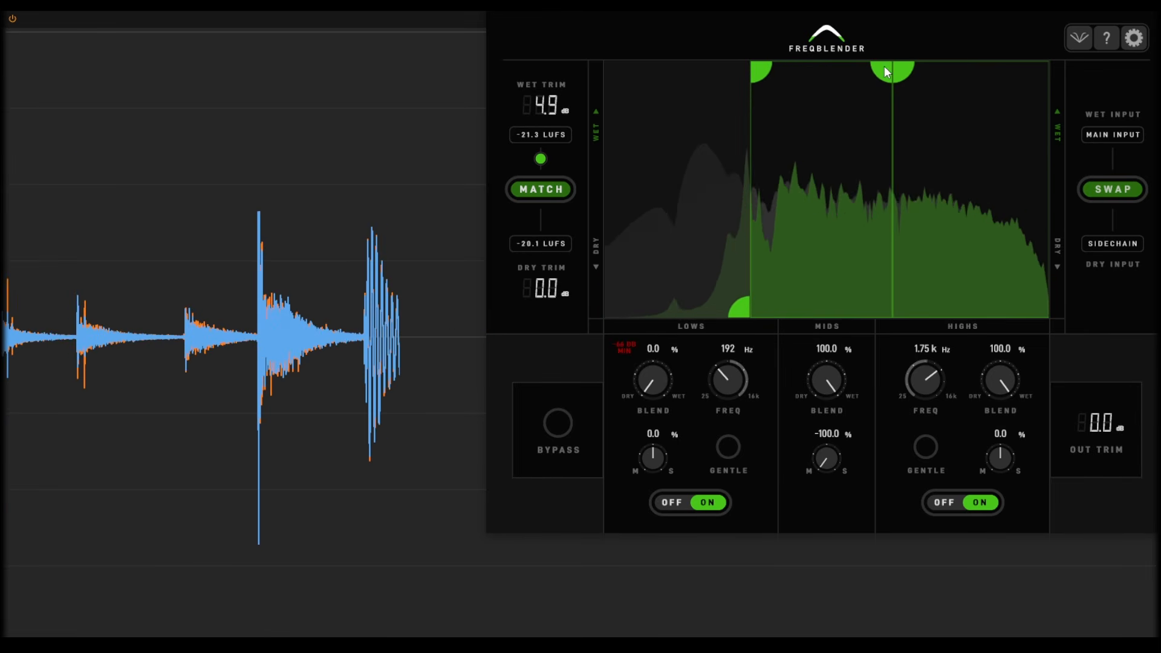
drag(887, 67, 926, 68)
Toggle the bypass on and off to compare the drum loop with and without the blend
click(558, 425)
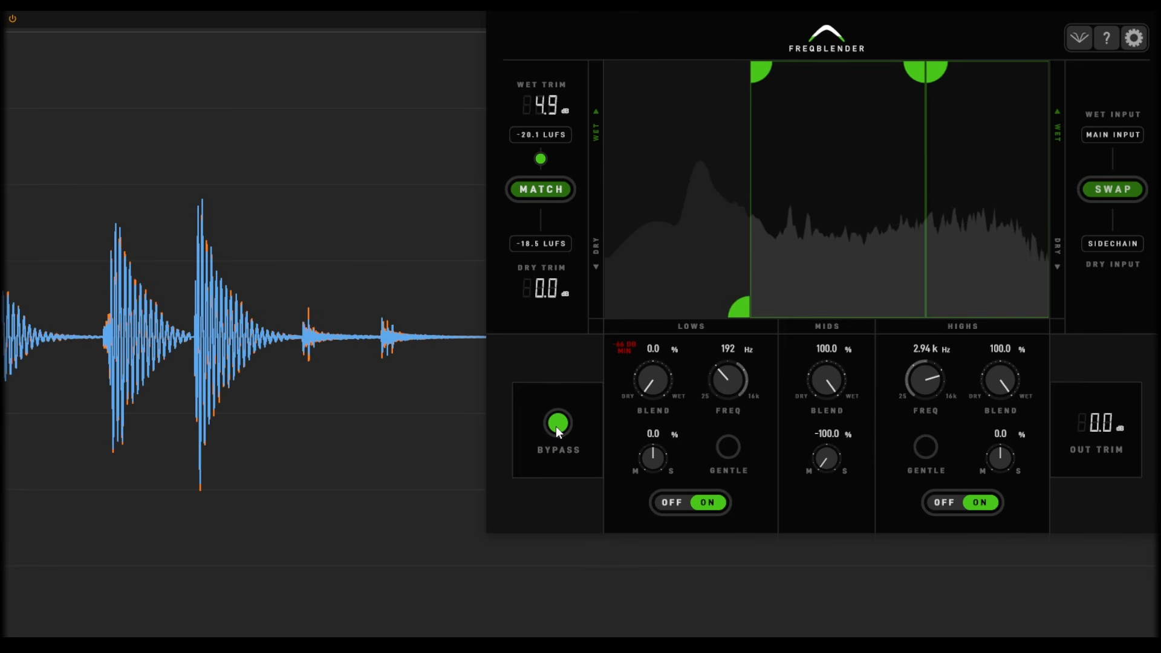
click(556, 426)
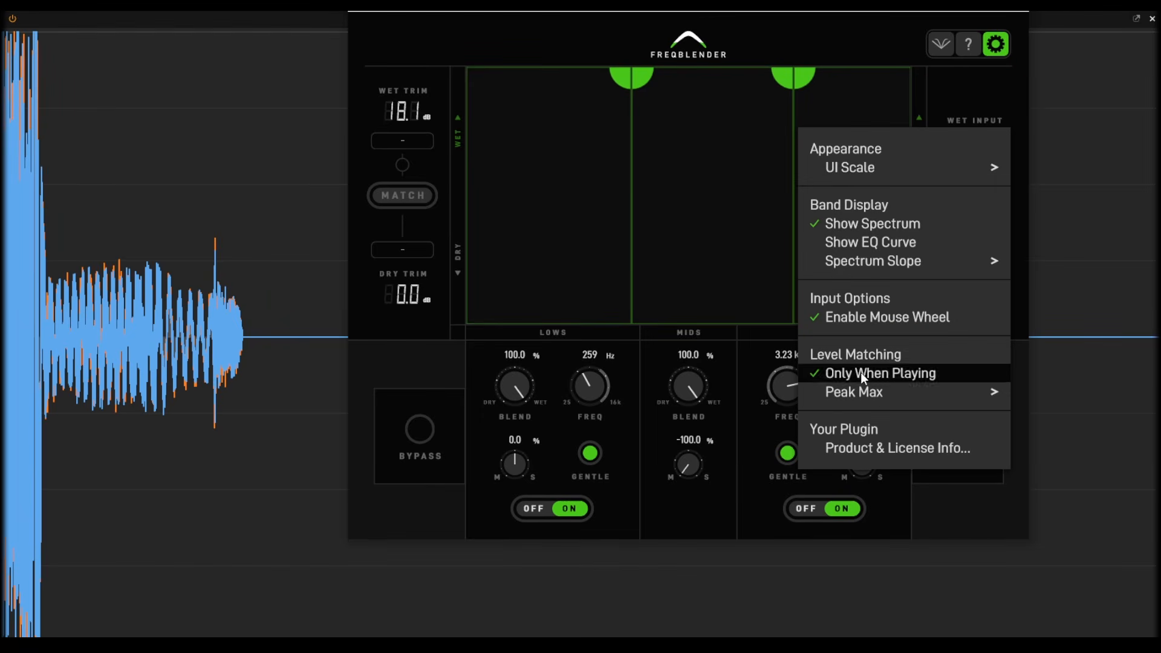
Set the level matching Peak Max option to Off
mouse_move(863, 392)
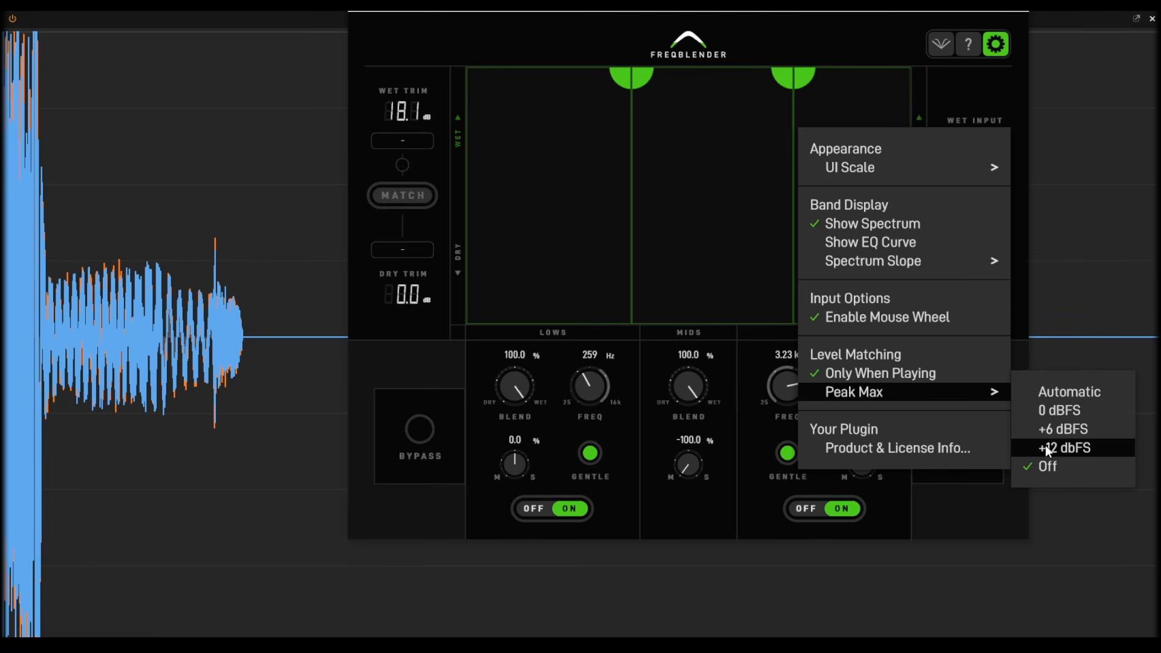
click(1047, 468)
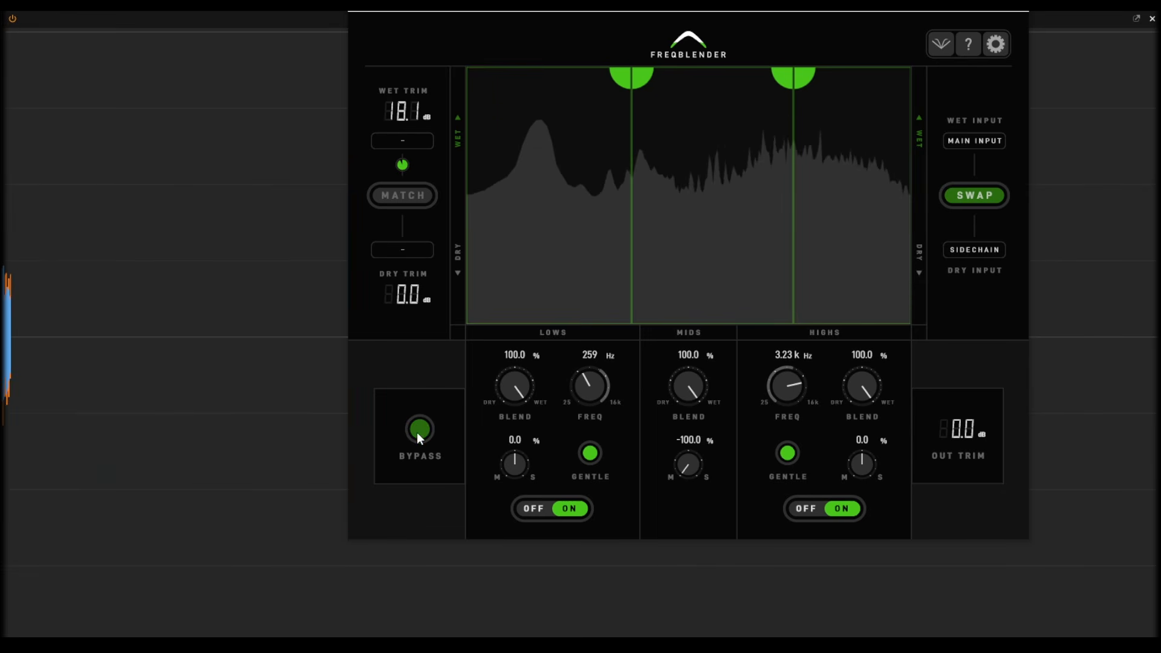
Disable the bypass, match the wet level to the dry until the wet trim is 15.5 dB, and stop playback
click(425, 427)
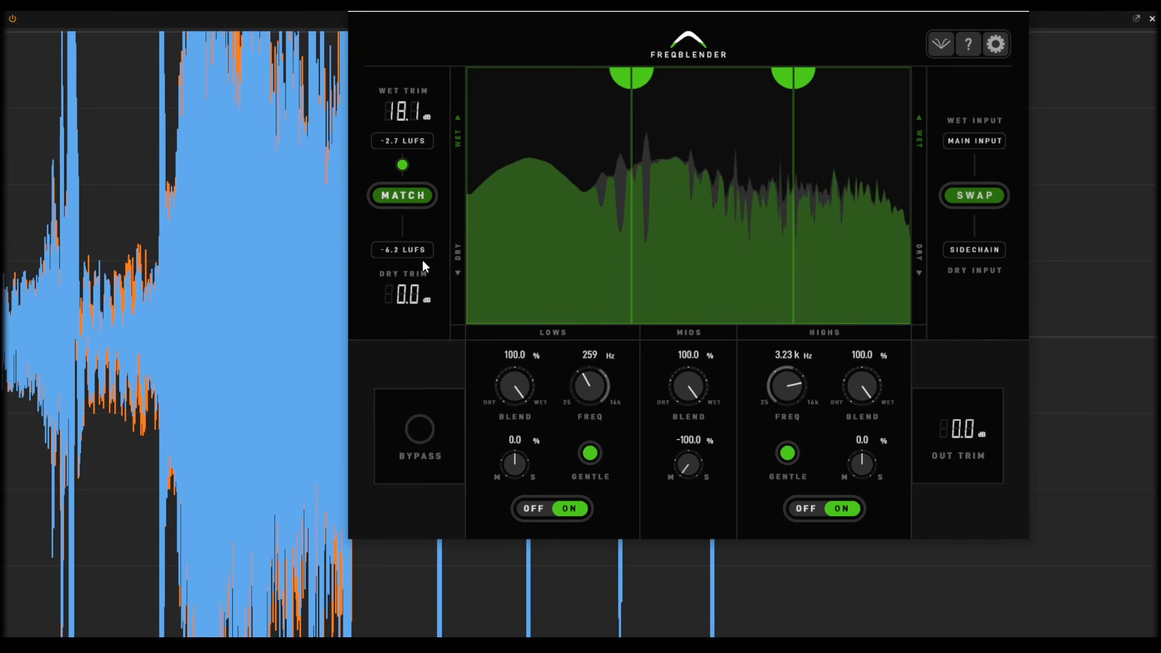
click(410, 198)
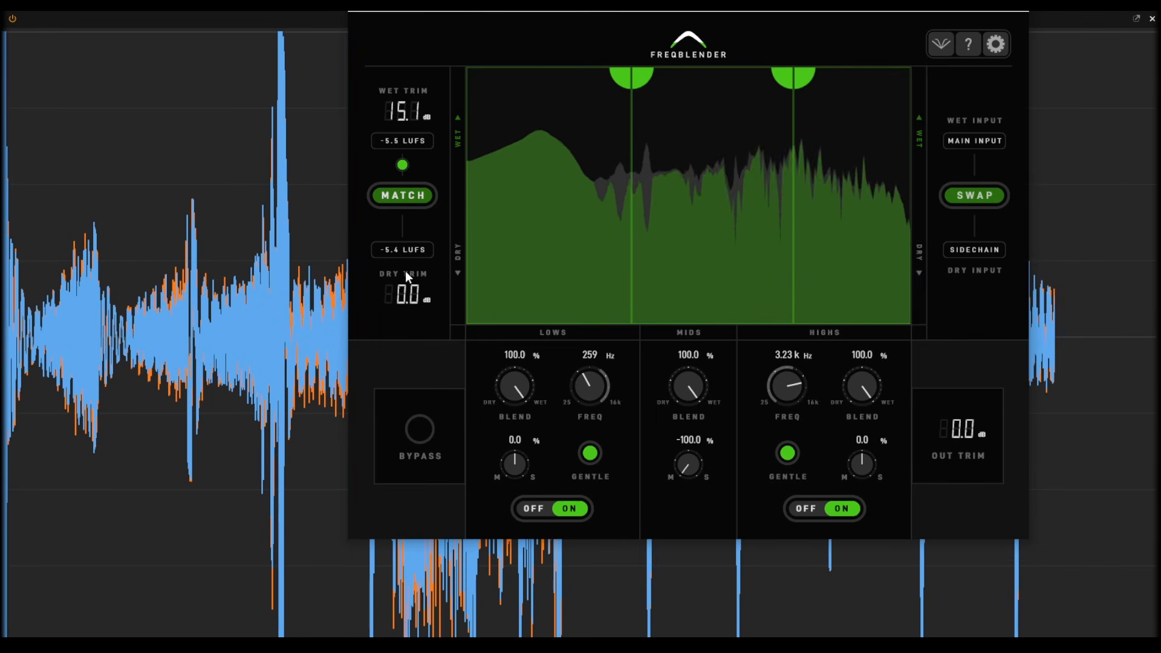
click(410, 194)
key(space)
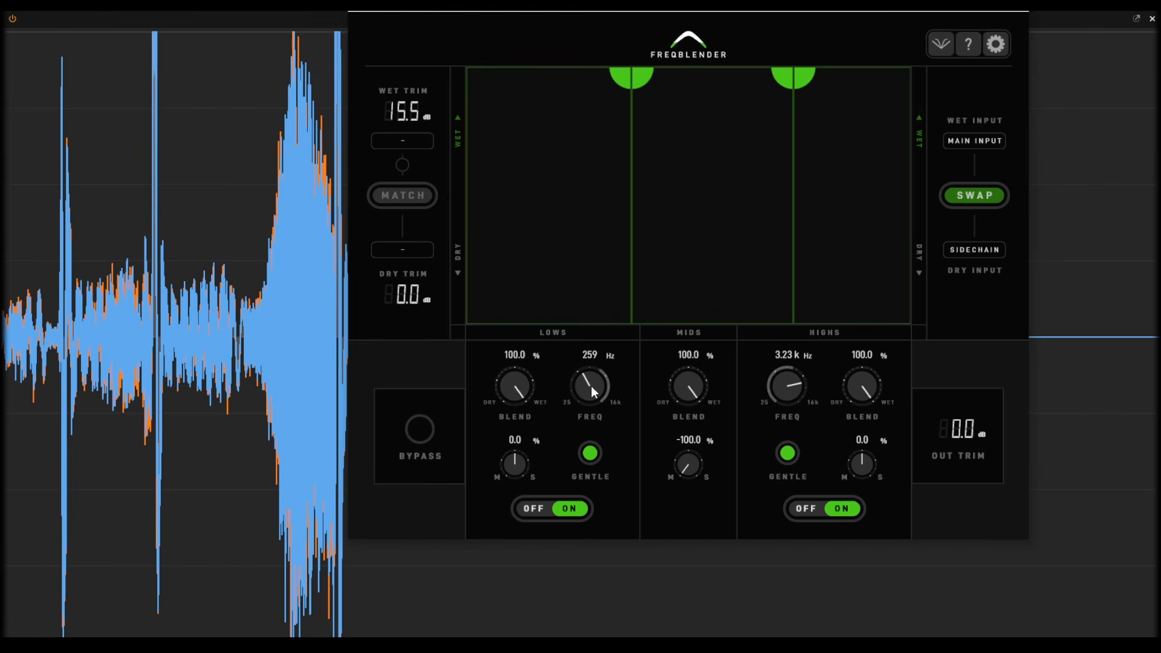
Play the loop and make the lows fully dry below about 288 Hz and the highs fully dry above about 3.16 kHz
key(space)
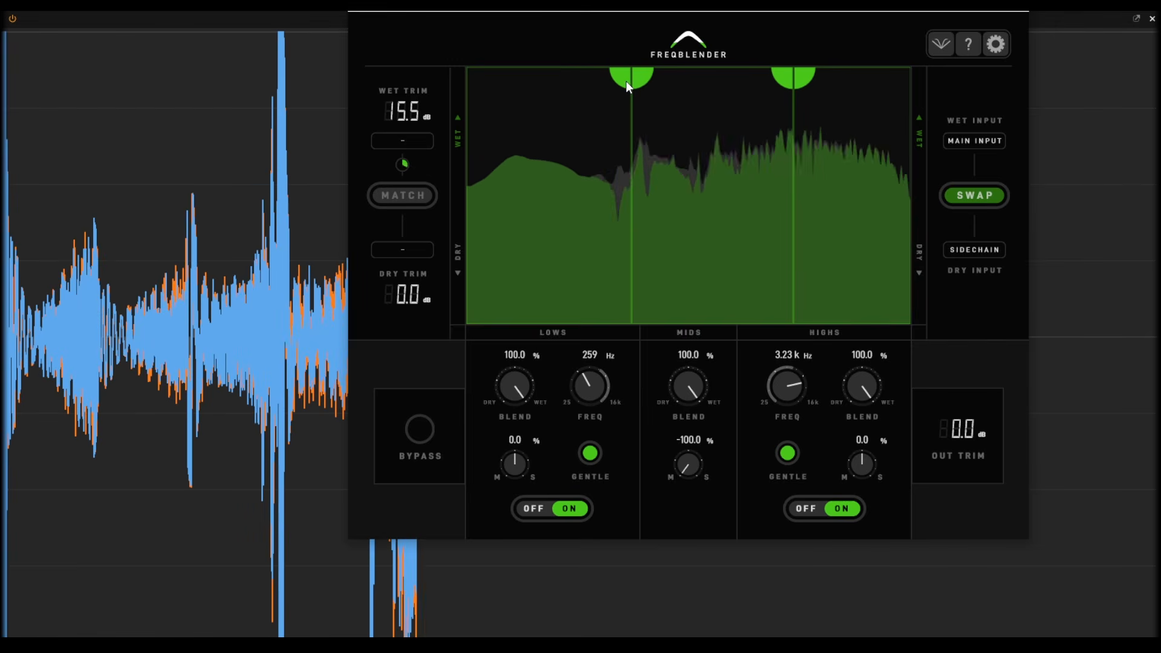
drag(626, 81, 634, 336)
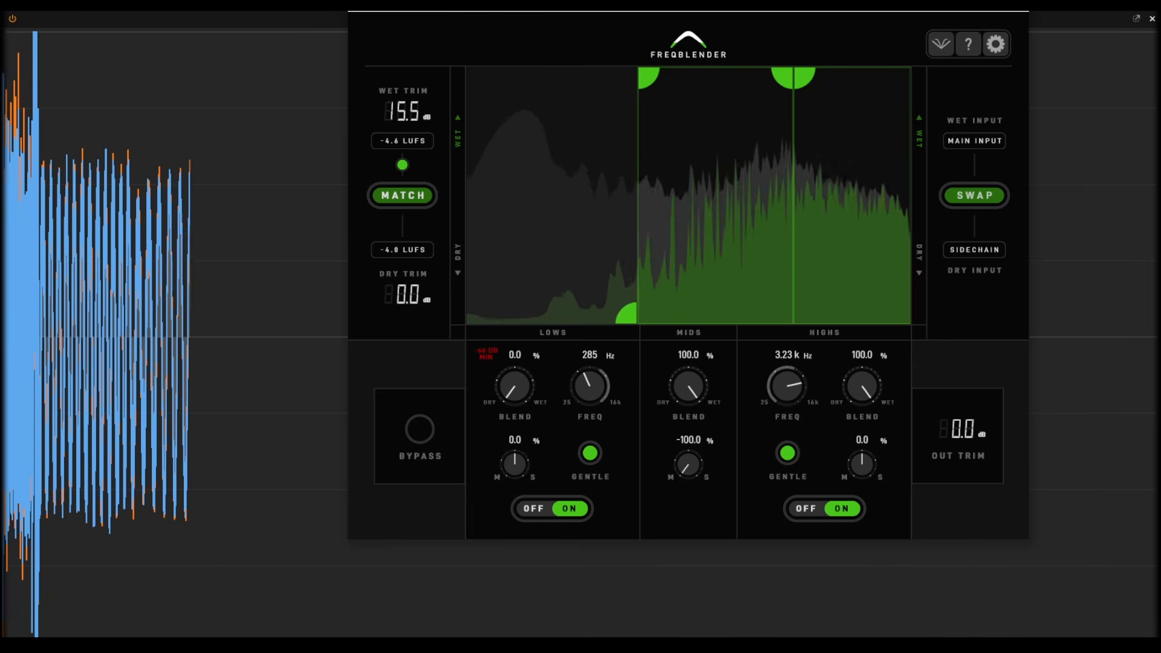
drag(805, 75, 793, 319)
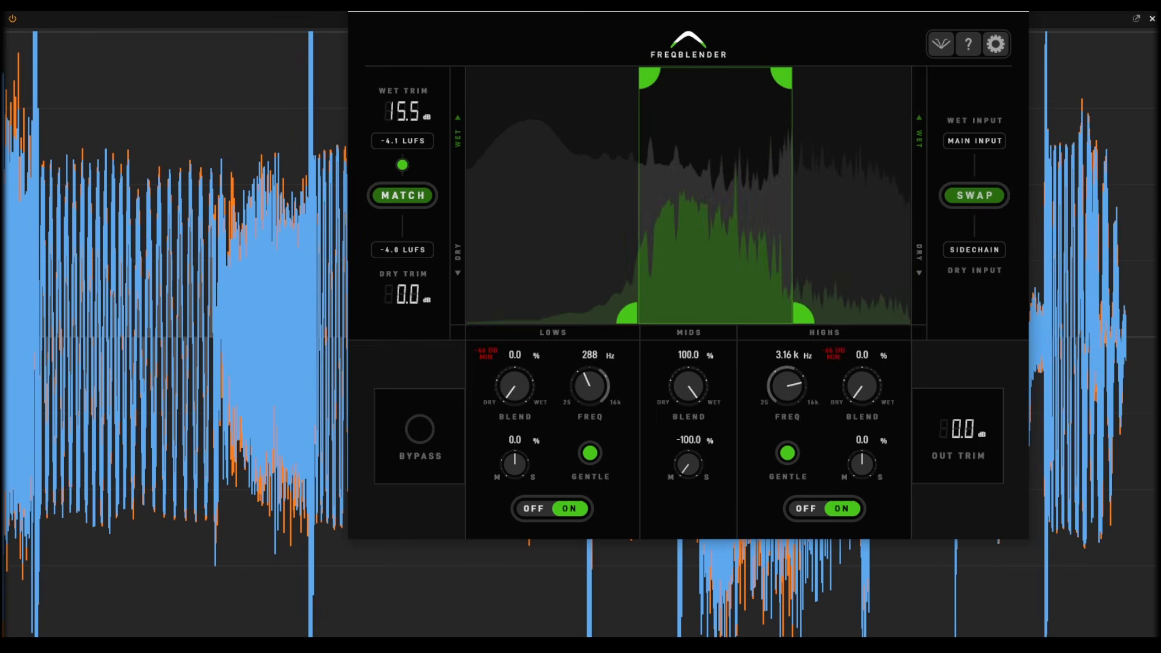
Set the mids' mid/side balance to 0% and their blend to about 44% between 212 Hz and 5.09 kHz
drag(697, 462, 695, 439)
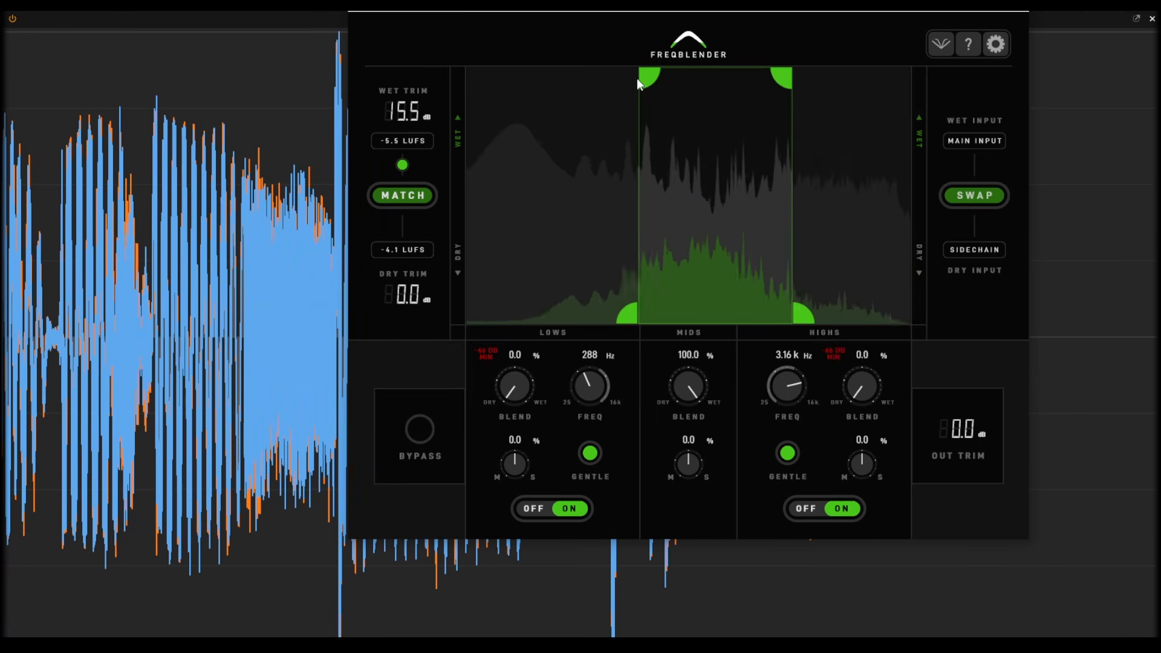
drag(637, 78, 623, 230)
drag(781, 240, 812, 222)
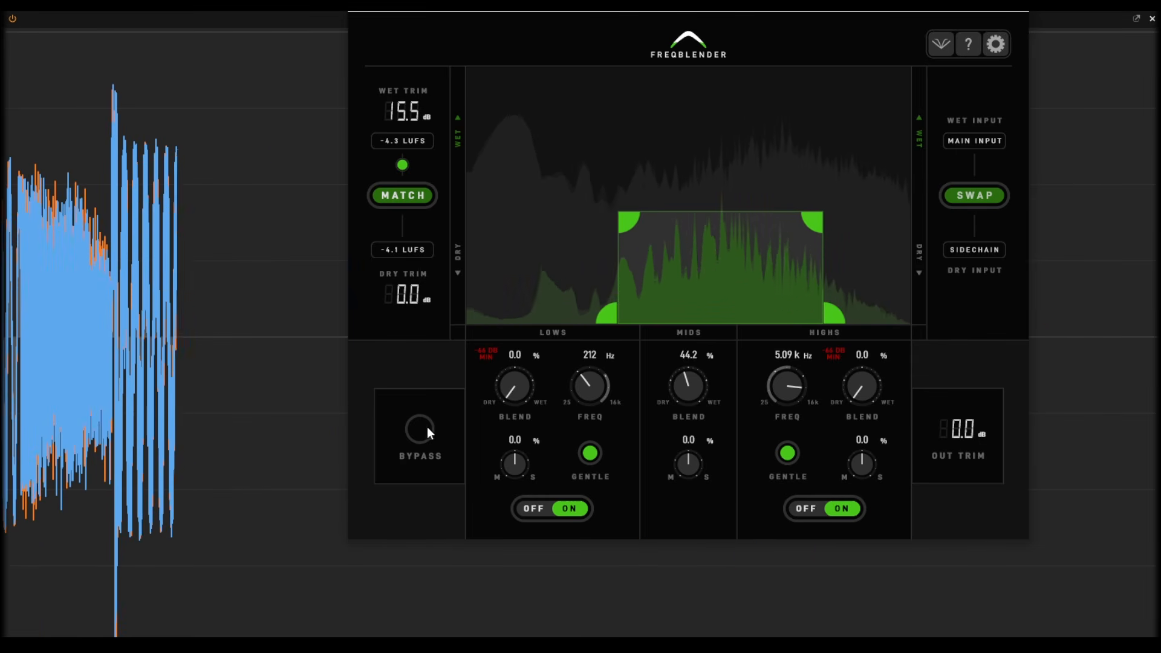
Bypass the mids-only blend momentarily to compare it with the dry signal, then re-engage it
click(421, 431)
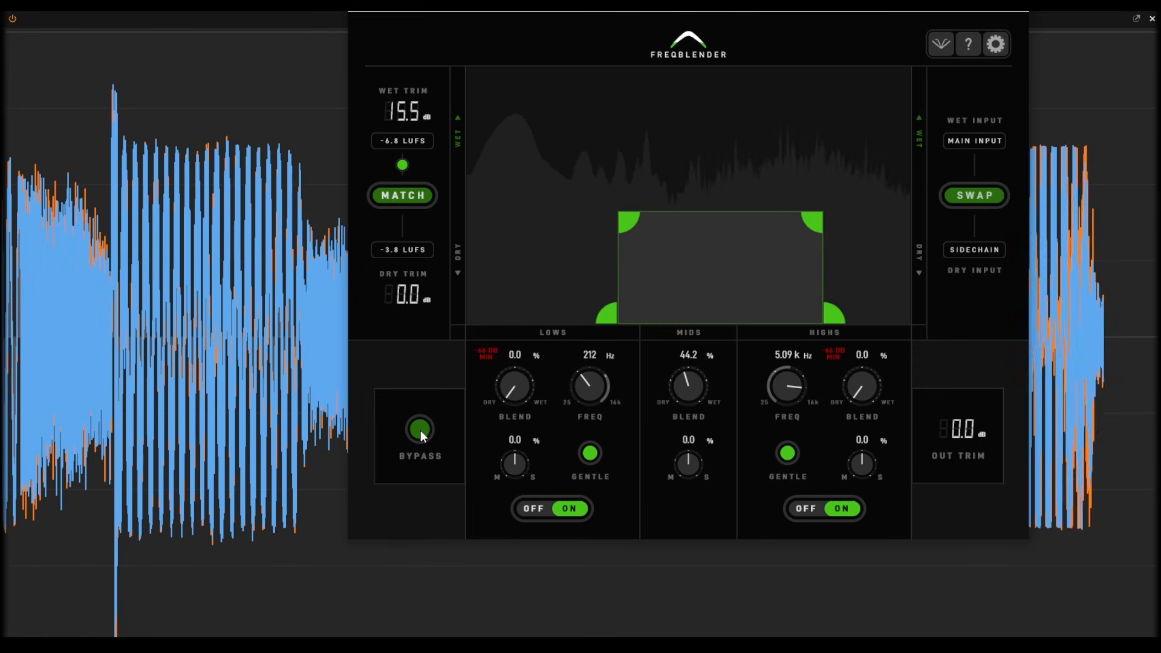
click(421, 430)
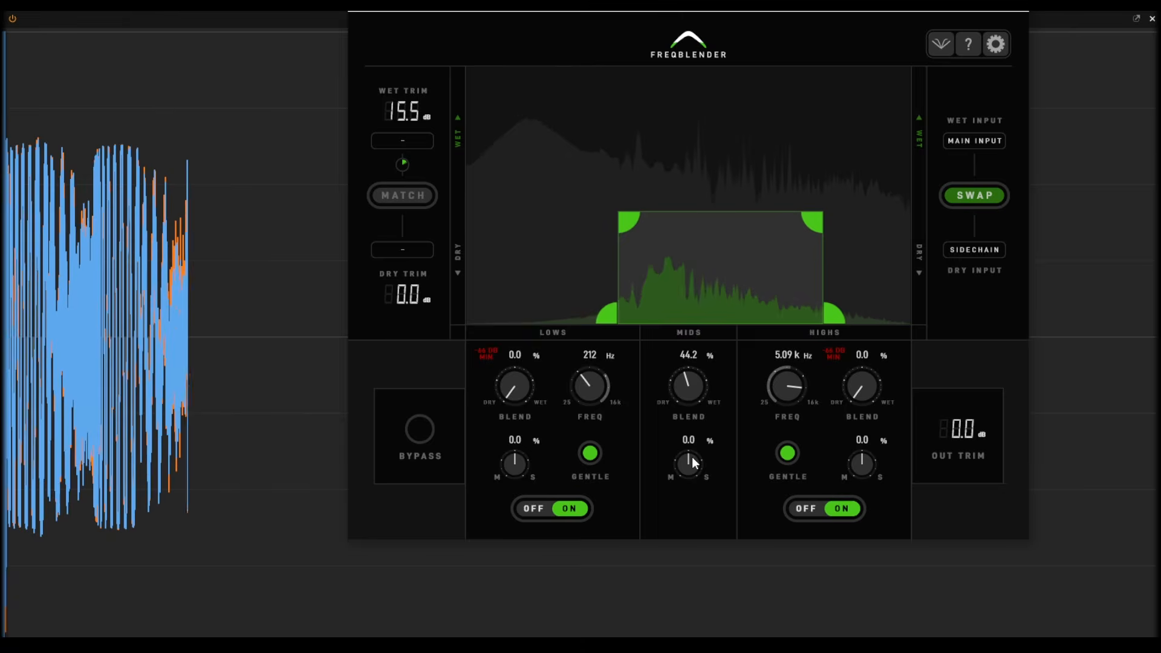
Set the mids' mid/side balance to -100% and stop playback
drag(697, 460, 682, 490)
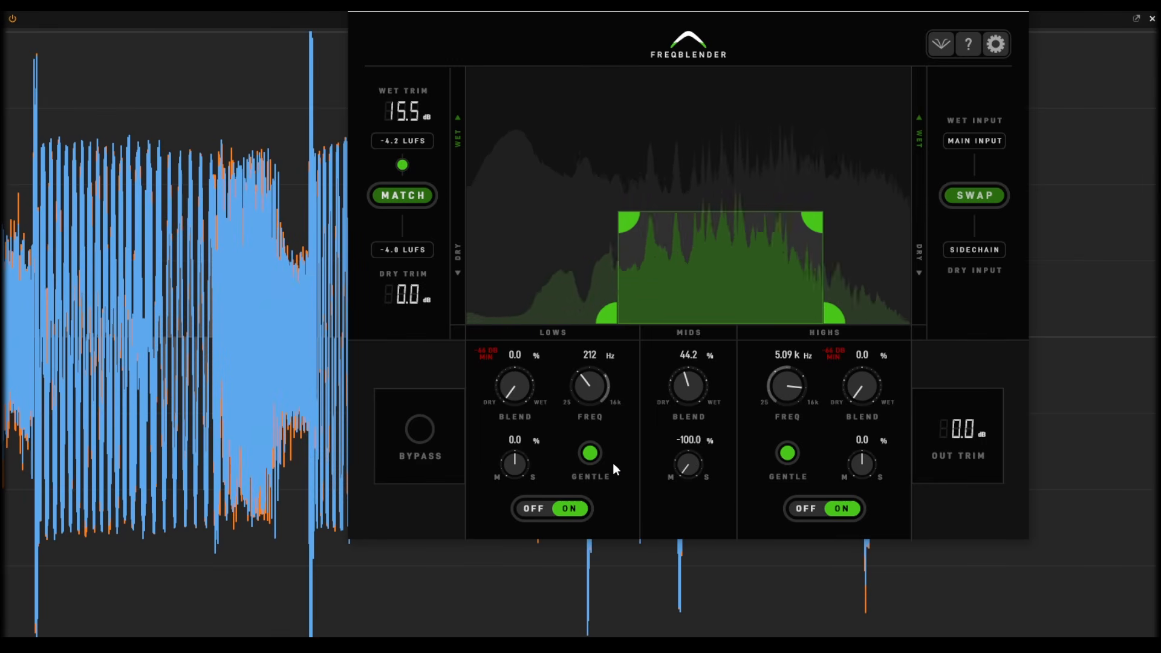
key(space)
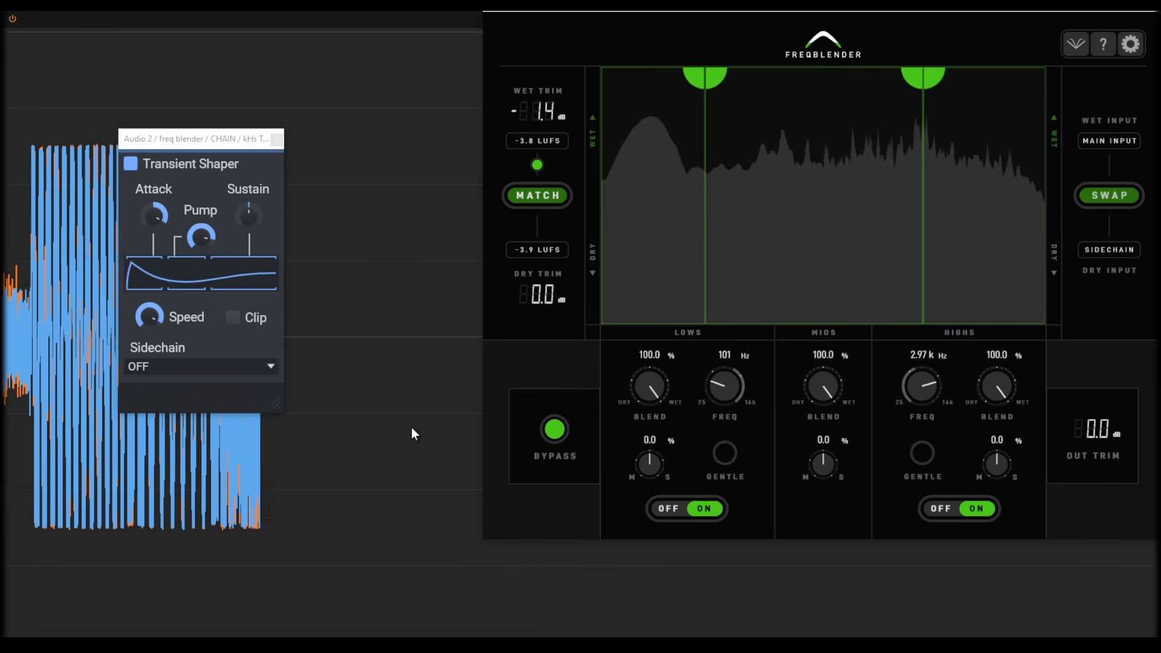
Disengage FreqBlender's bypass to hear the fully wet Transient Shaper signal, then re-engage it for comparison with the dry sound
click(558, 434)
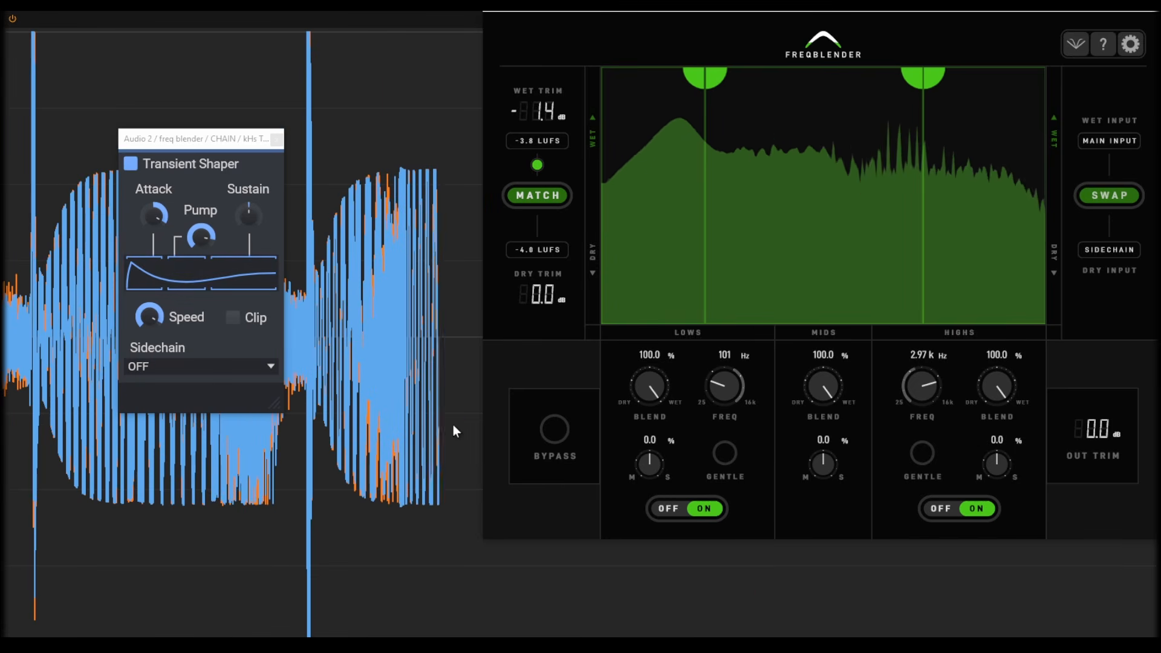
click(557, 431)
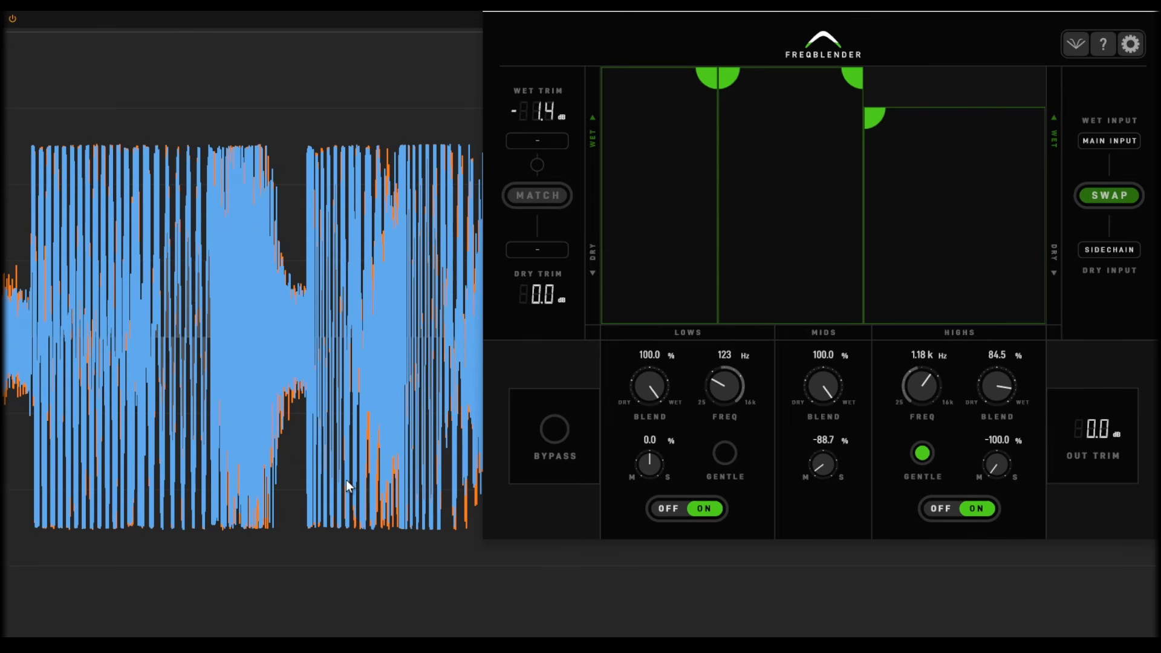
Show the device chain and check FreqBlender's available sidechain inputs, keeping Tool Out selected
key(d)
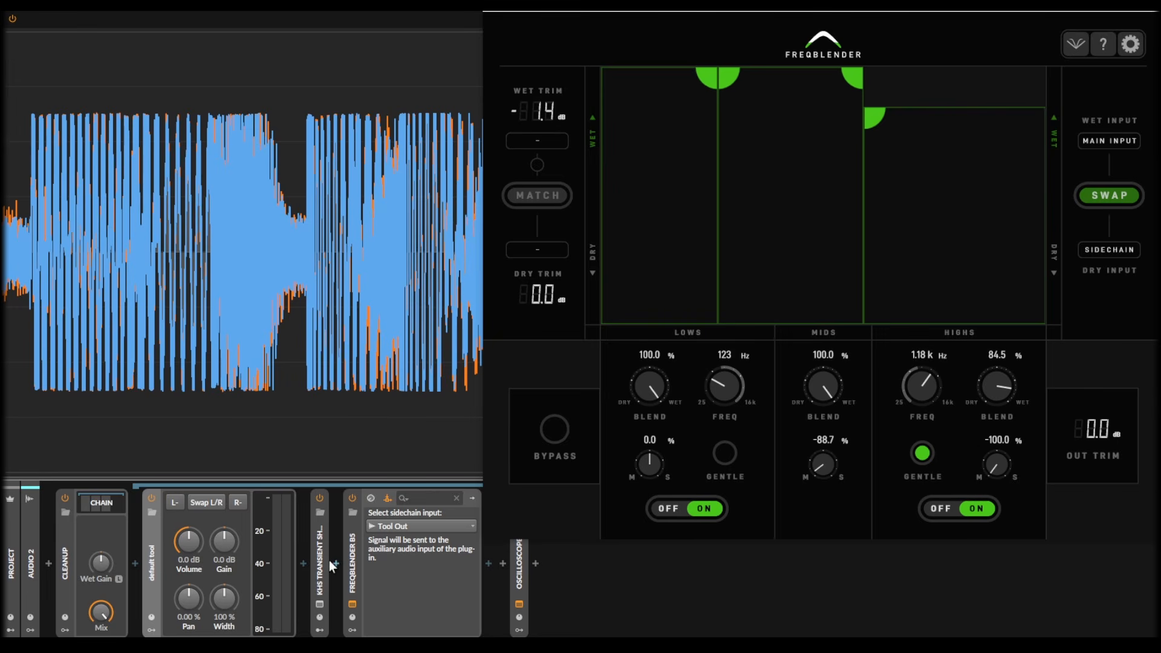
click(419, 527)
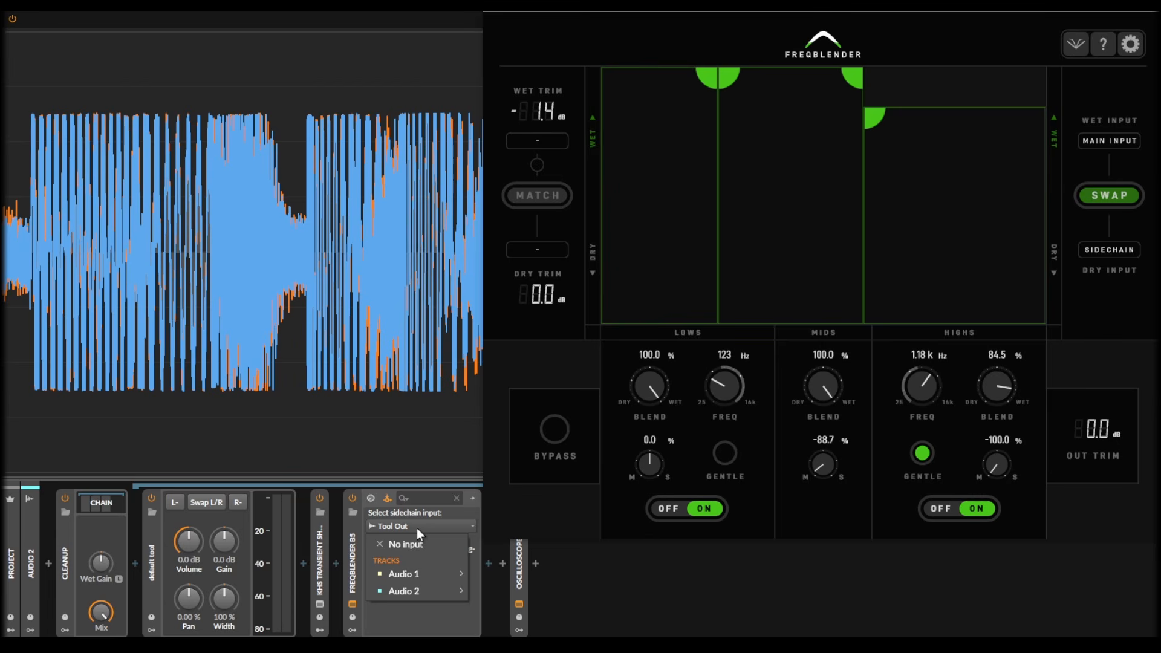
click(416, 528)
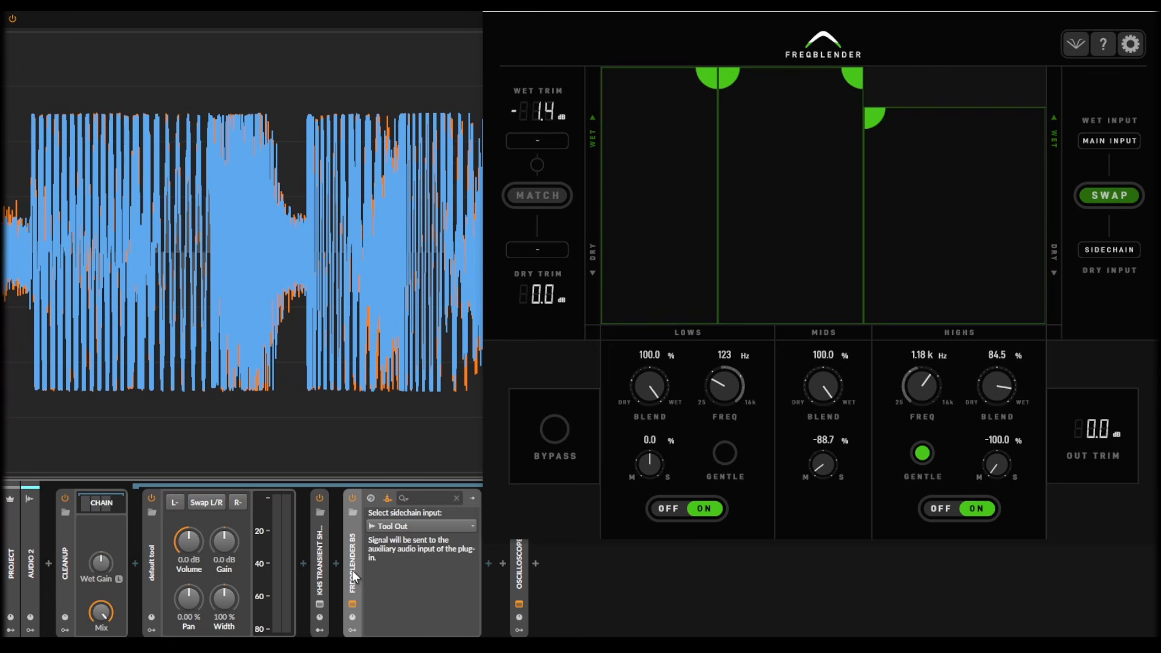
Expand the kHs Transient Shaper device and search for "sat" among devices insertable before it, then cancel without adding one
click(326, 553)
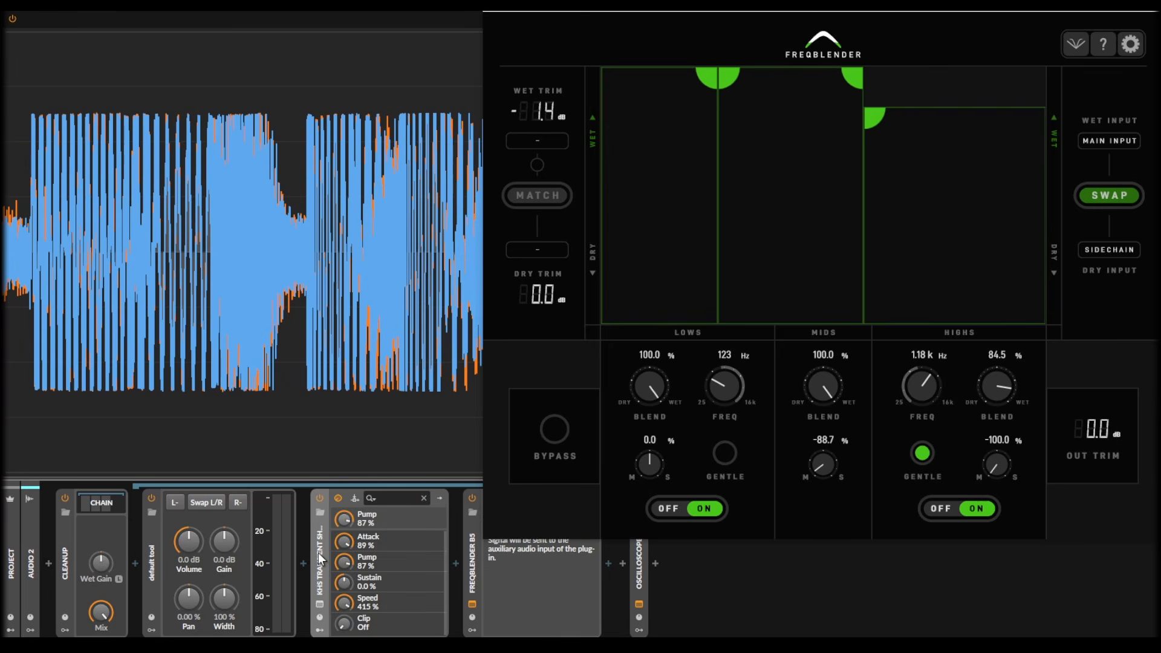
click(303, 560)
text(sat)
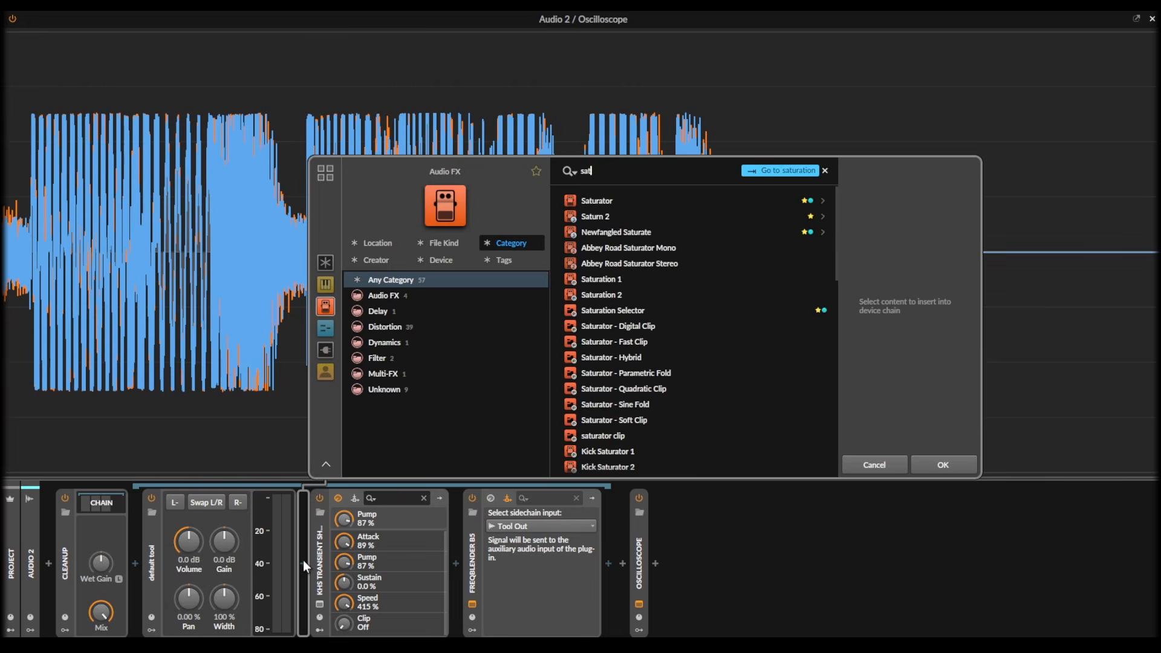
key(Escape)
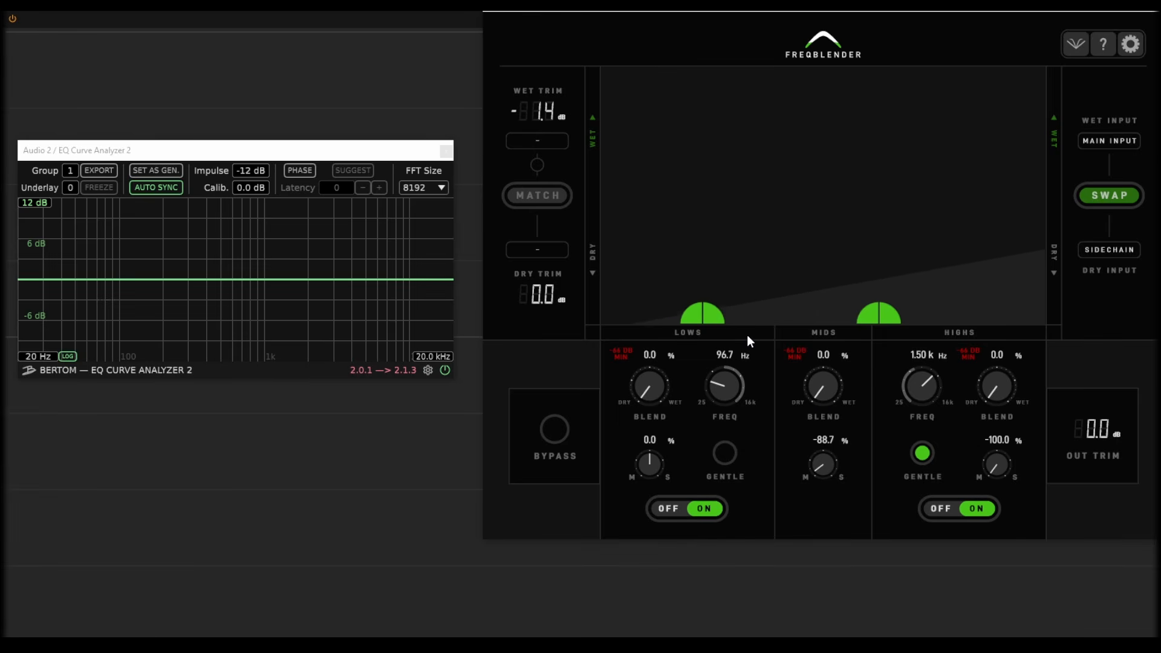
Show the phase curve in EQ Curve Analyzer 2 and raise the mids' blend to about 45% above 133 Hz
click(300, 171)
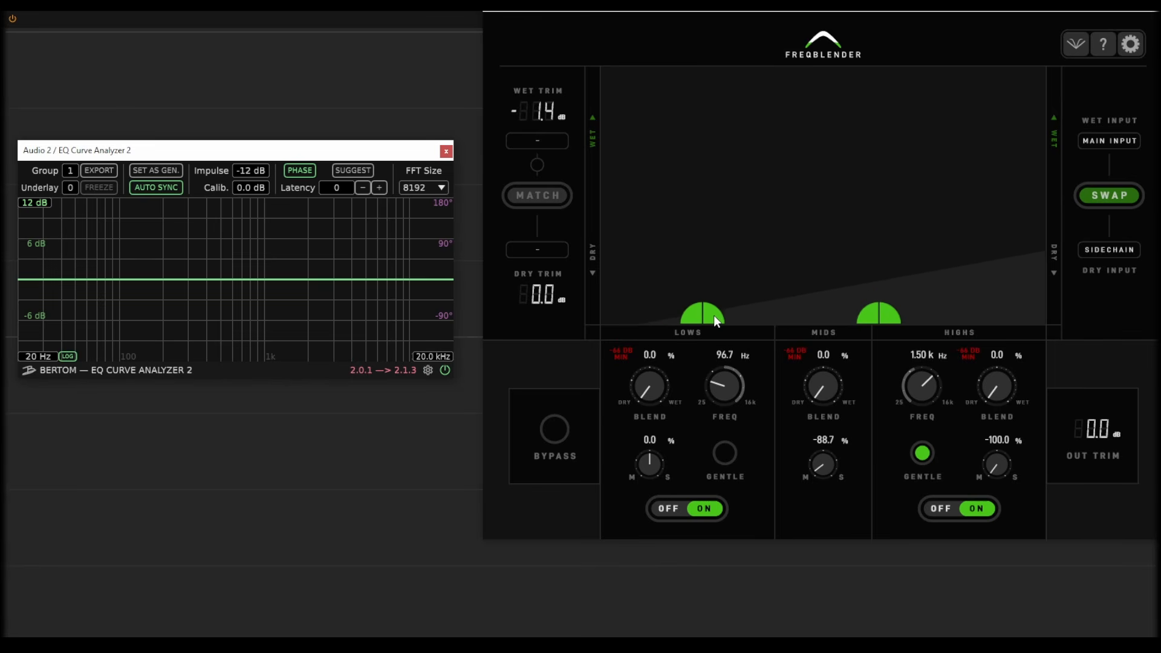
drag(715, 317, 724, 210)
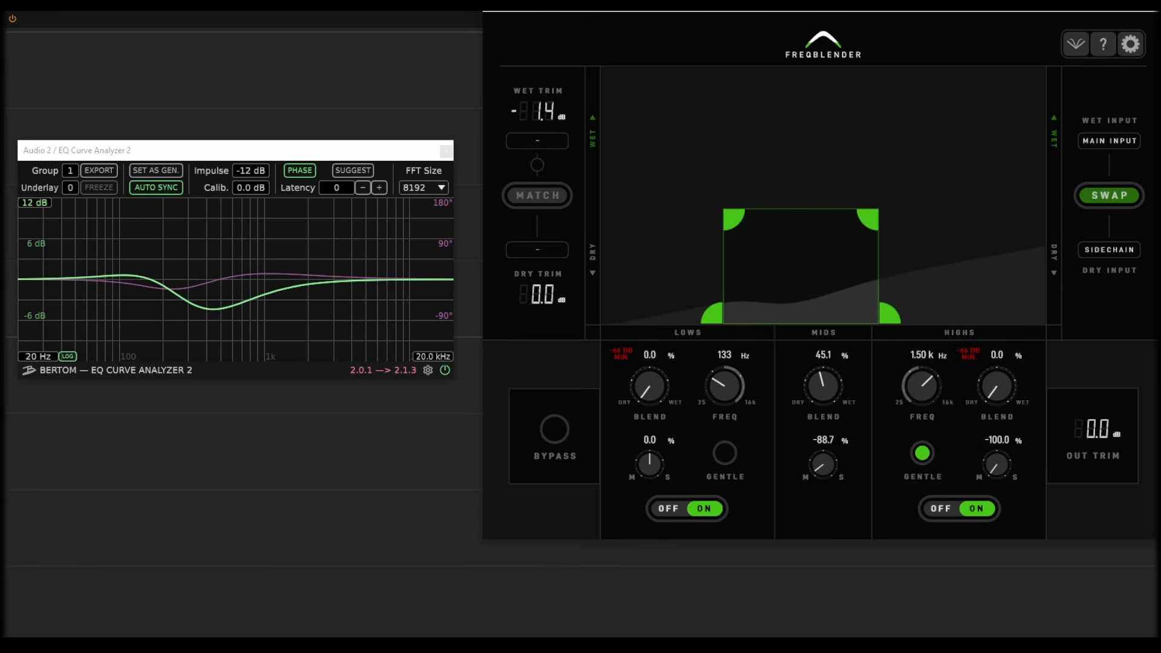
Widen the mids to span 127 Hz to 3.69 kHz at about 76% blend and enable the low crossover's gentle slope
drag(731, 216, 728, 192)
drag(871, 192, 935, 133)
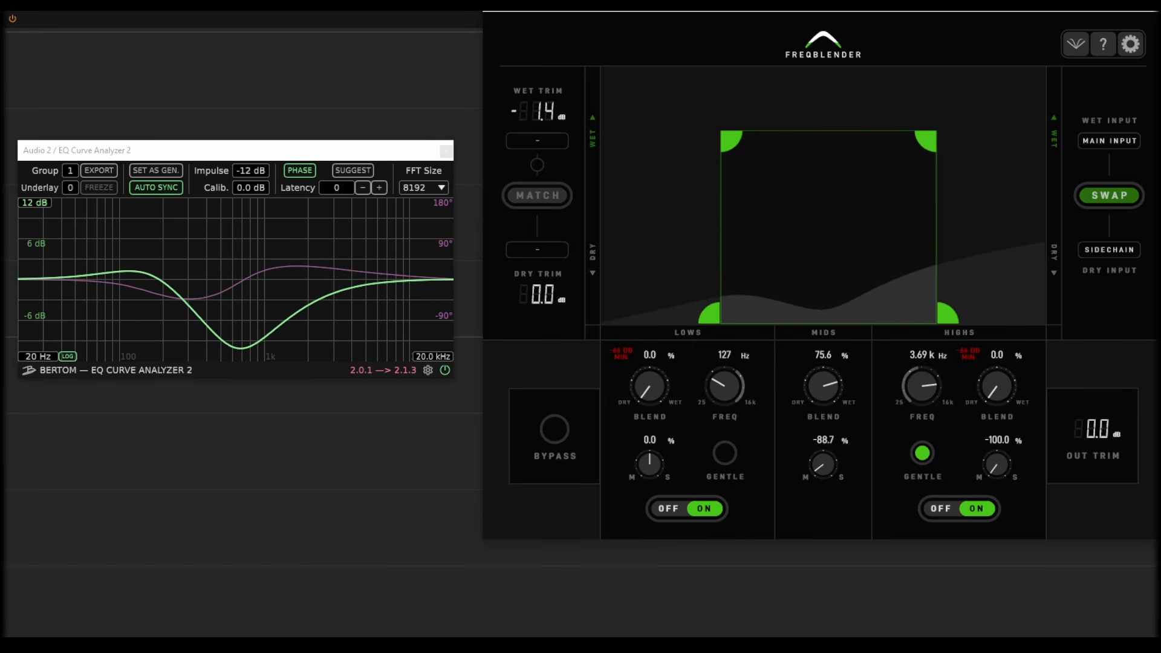
click(722, 455)
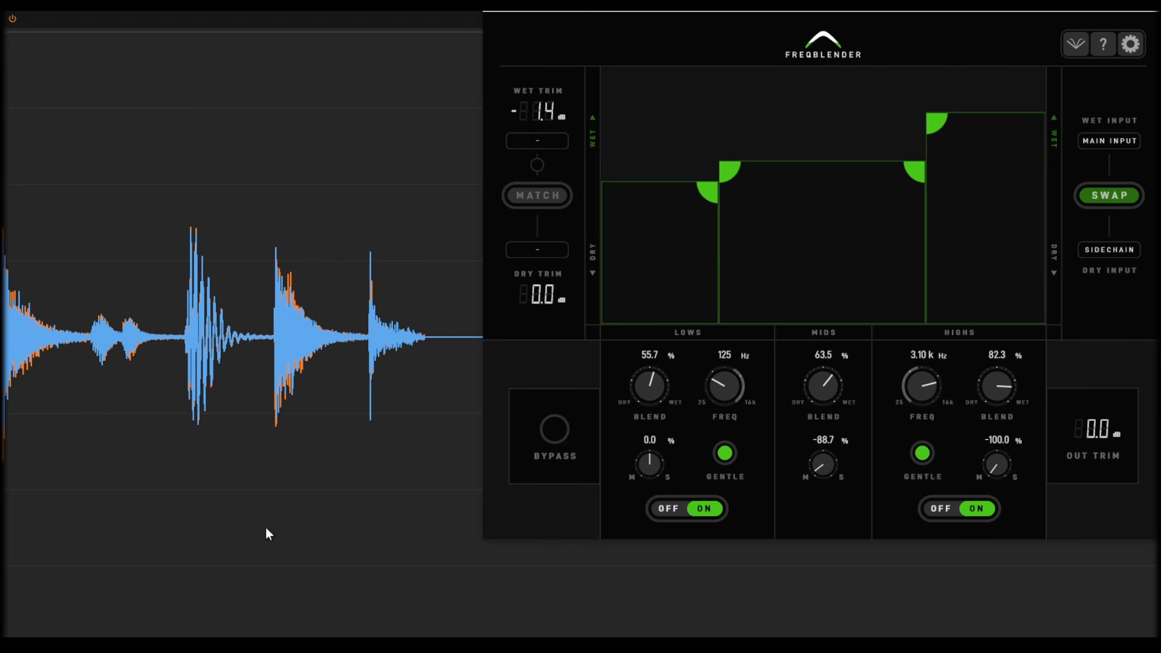
Play the loop through Saturn 2 in the wet chain and open Saturn 2's Linear Phase setting
key(d)
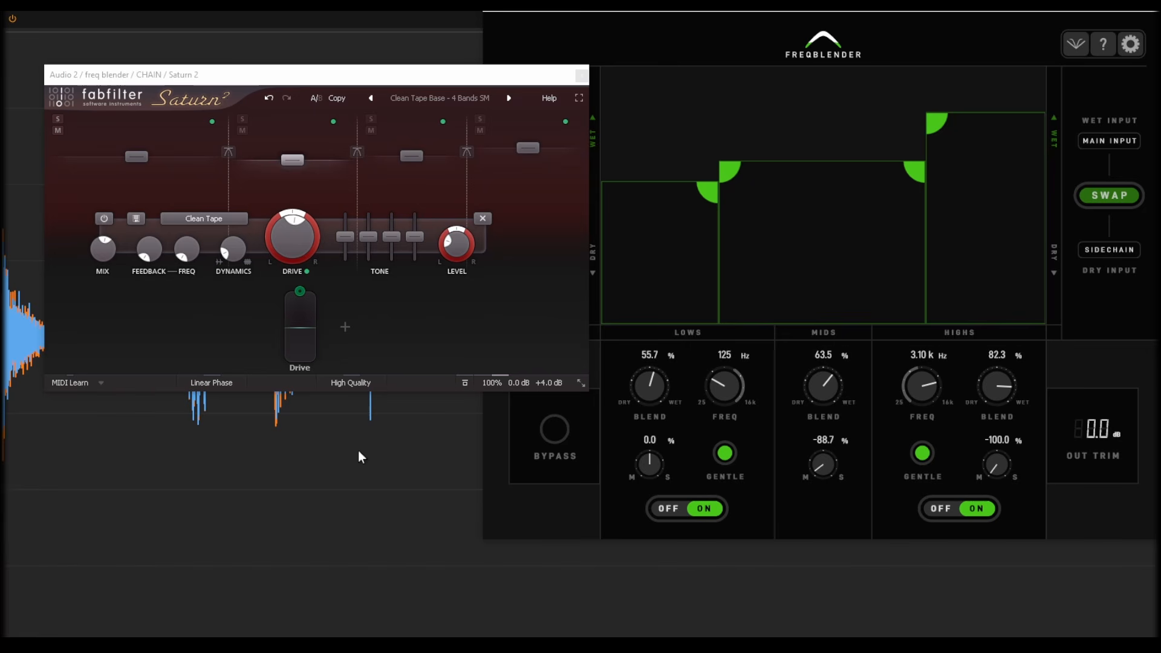
key(space)
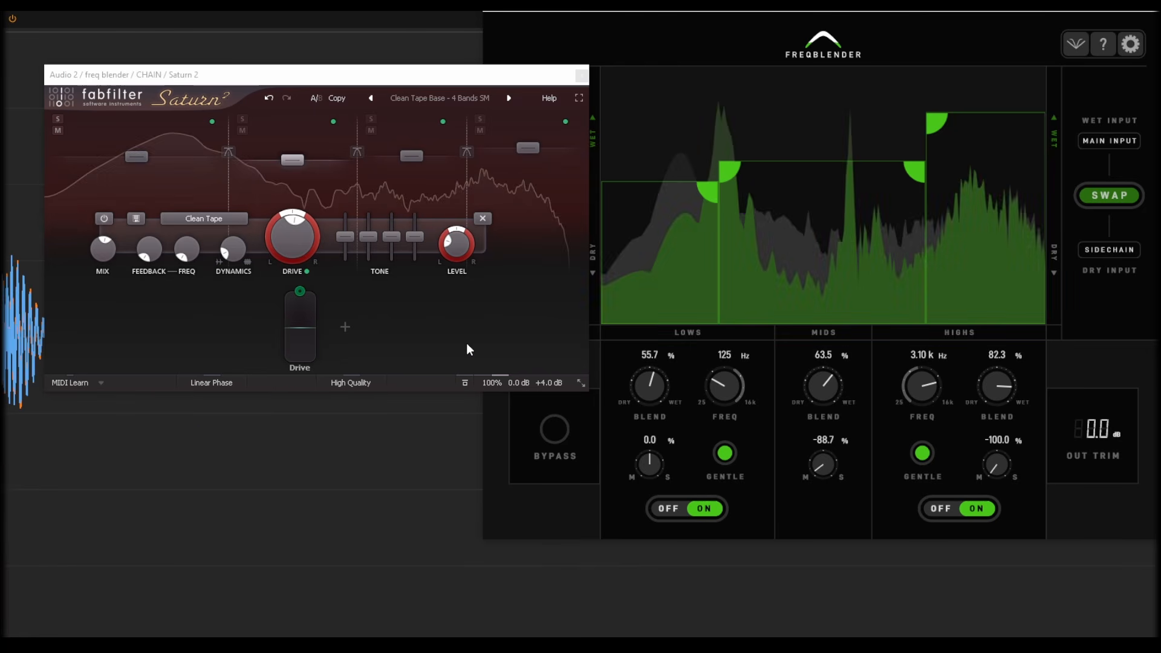
click(230, 380)
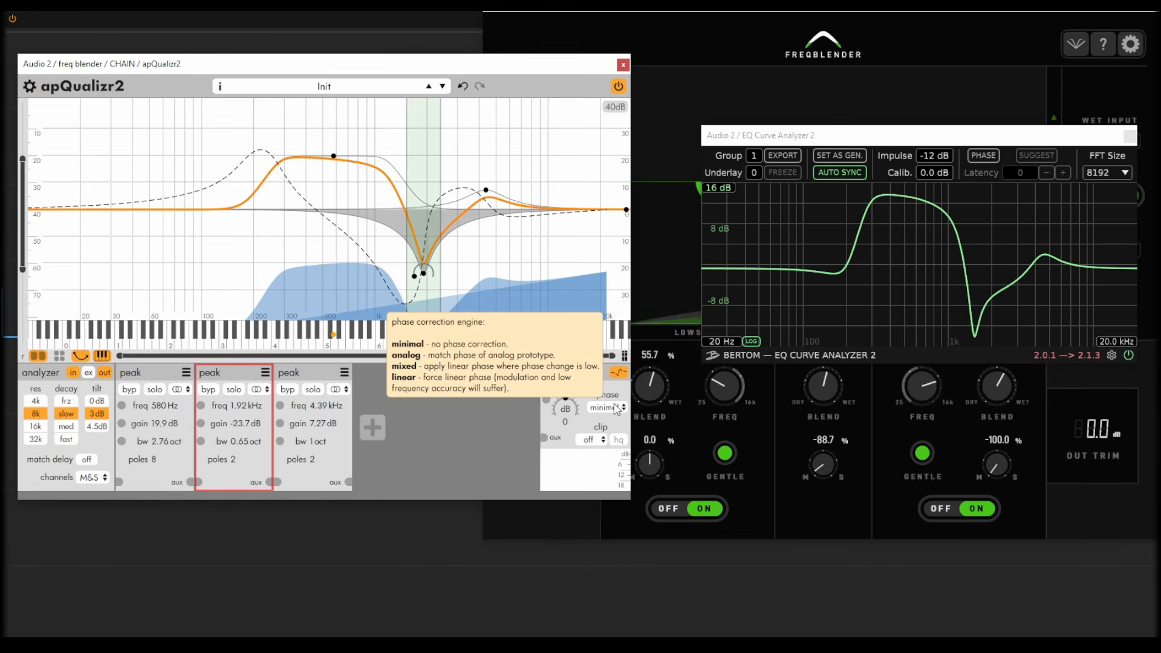
Set apQualizr2's phase correction engine to linear
click(617, 409)
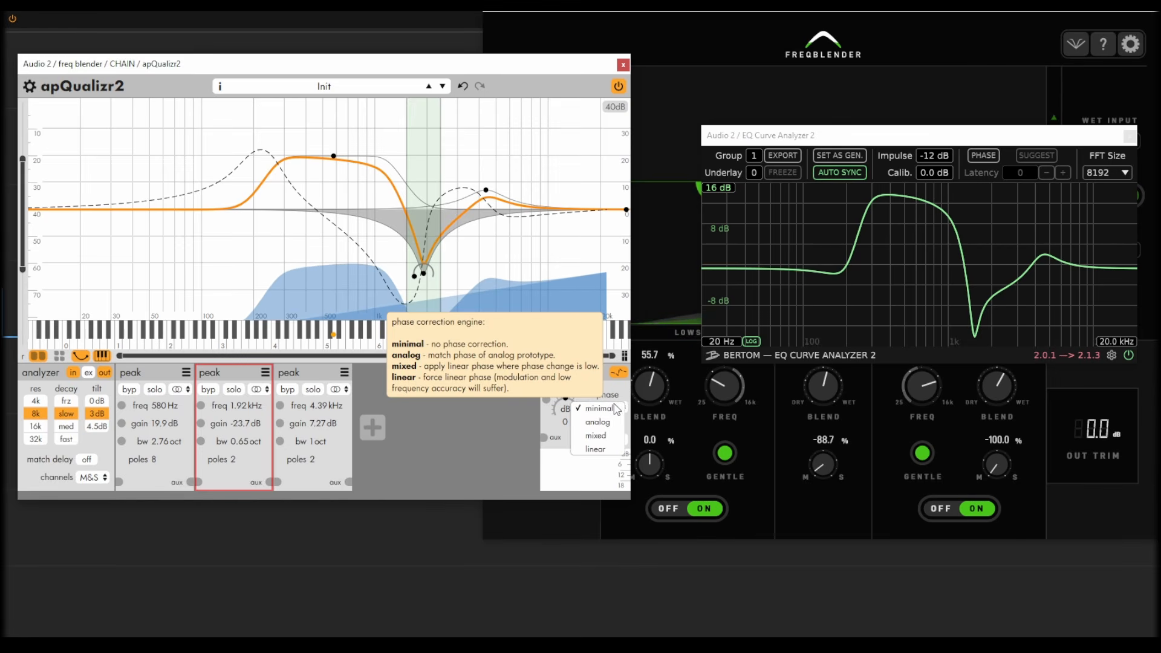
click(603, 450)
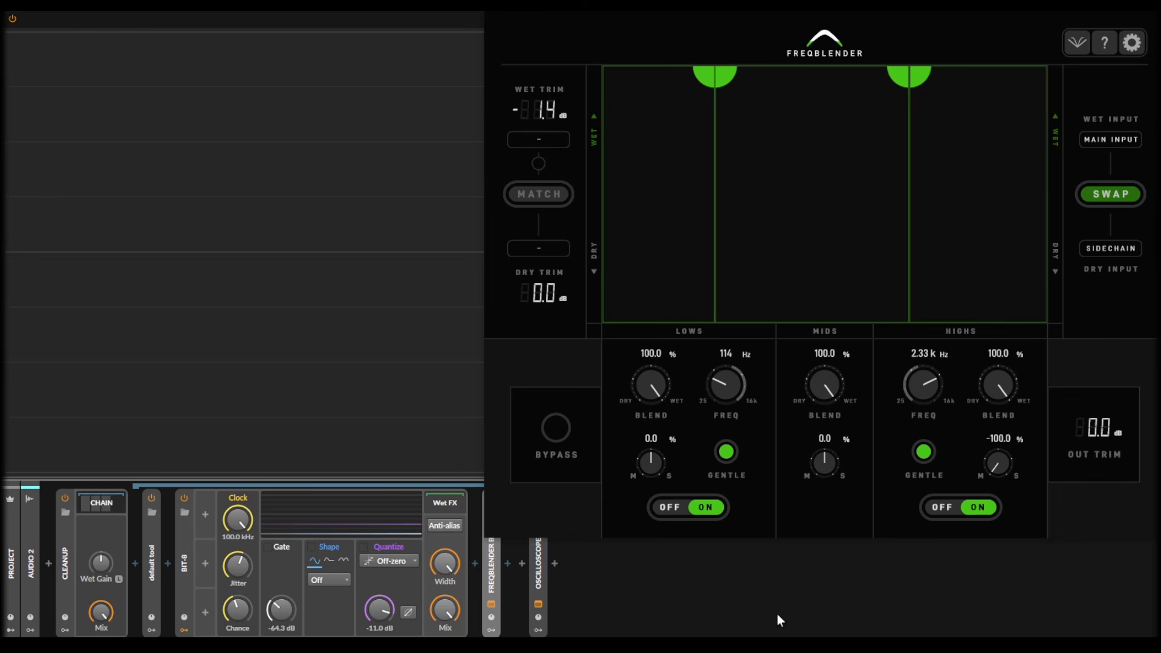
Play the Bit-8 loop, make the lows fully dry below 208 Hz and reduce the highs to about 15% above 8.93 kHz
key(space)
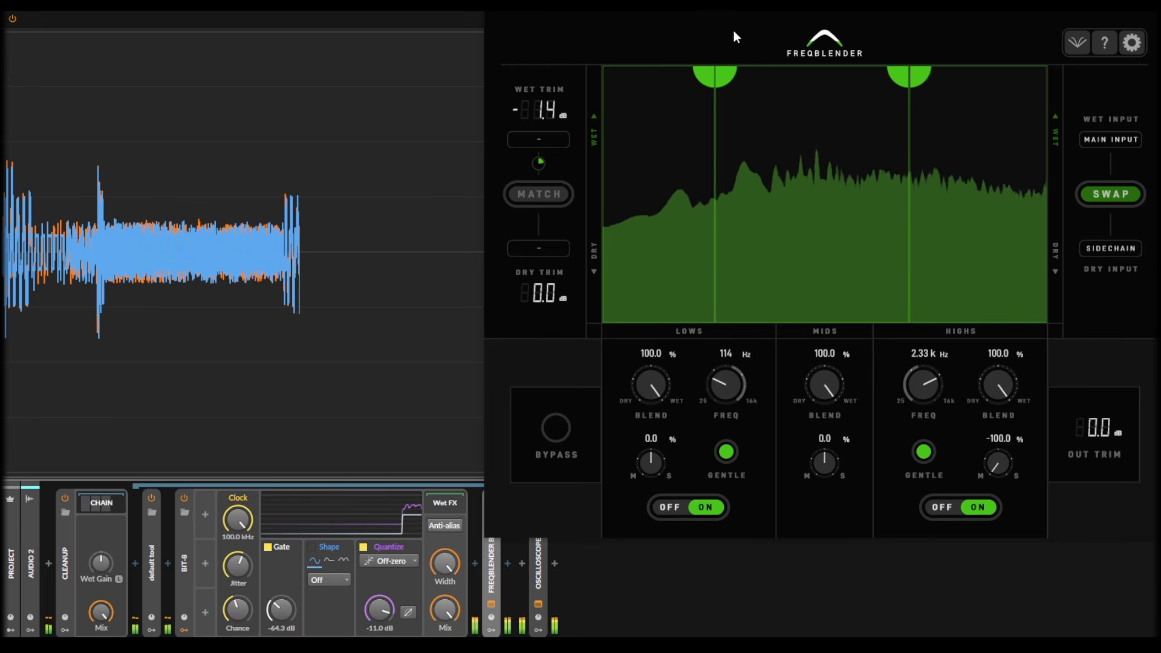
drag(711, 77, 749, 319)
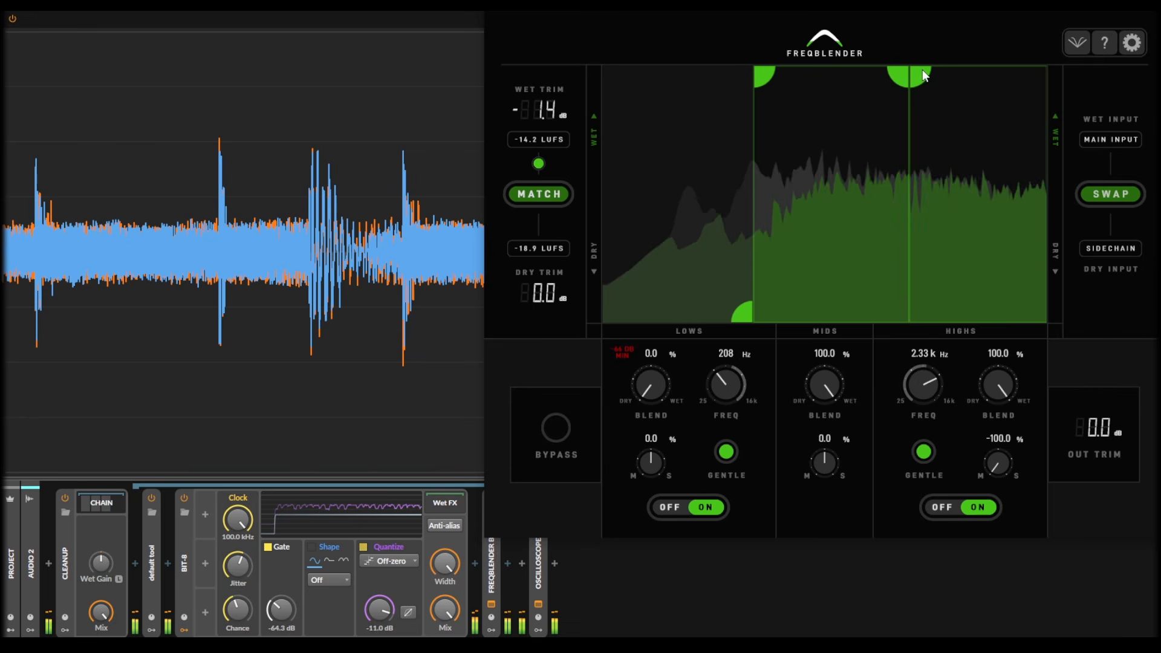
drag(923, 71, 941, 288)
drag(919, 74, 985, 77)
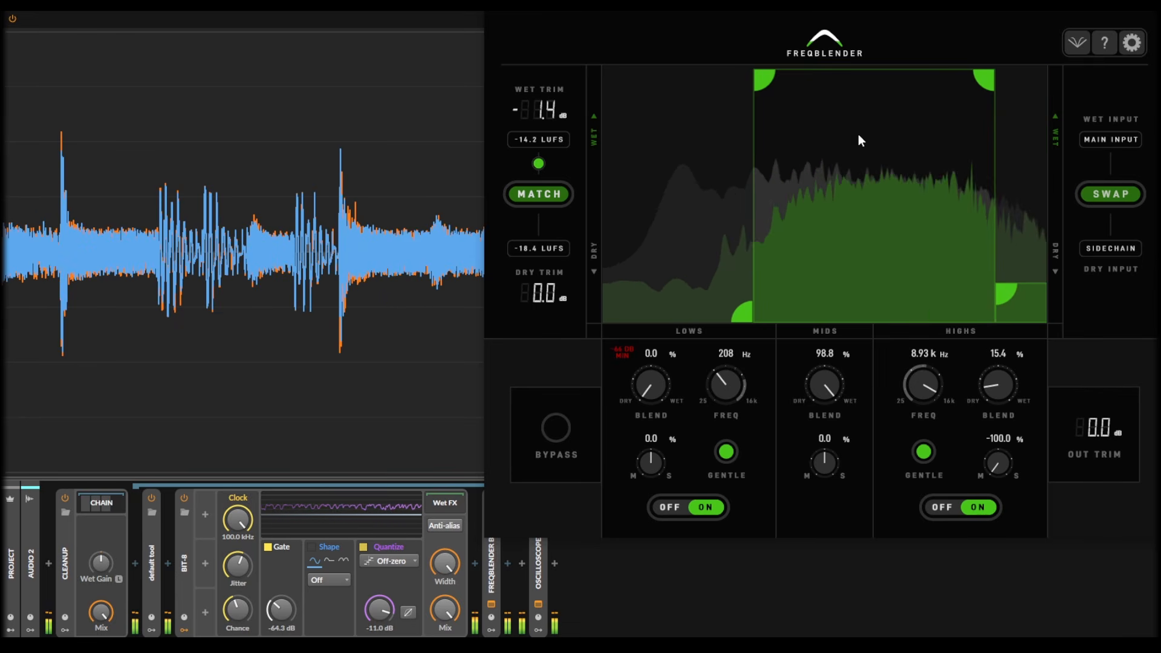
Set the mids' mid/side balance to 93.9% and match the wet level to the dry, giving a -5.7 dB wet trim
drag(821, 444, 757, 301)
click(527, 200)
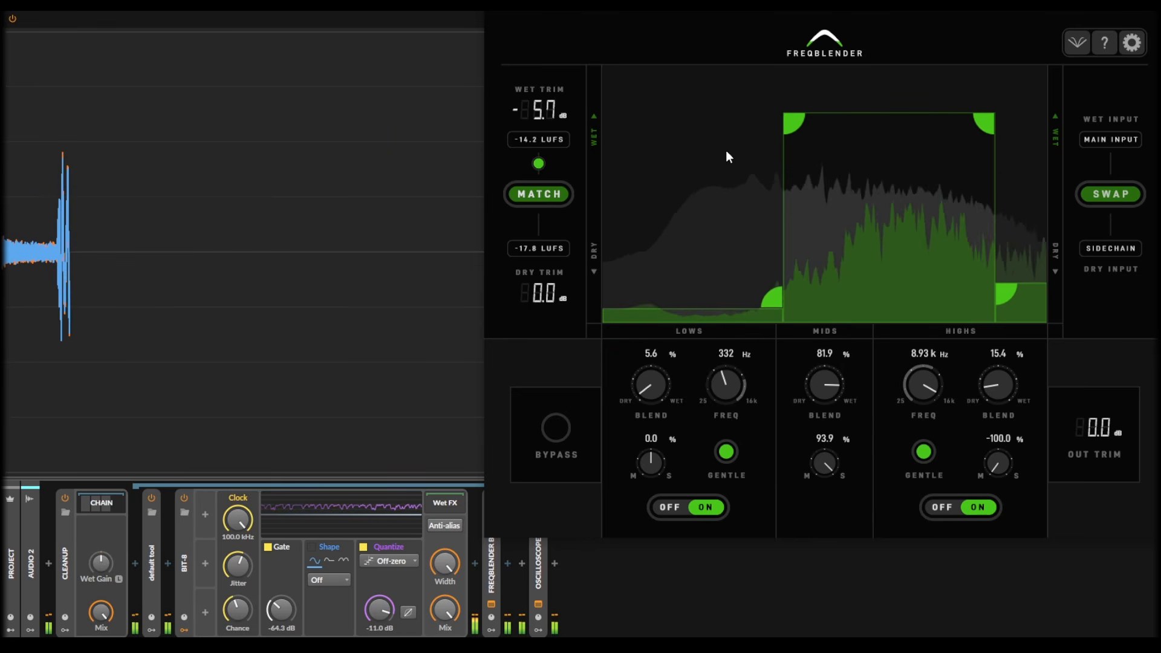
Set the highs to about 67% above 6.78 kHz and the mids to about 88% from 625 Hz, with the lows fully dry
drag(802, 121, 805, 87)
drag(1006, 237, 985, 159)
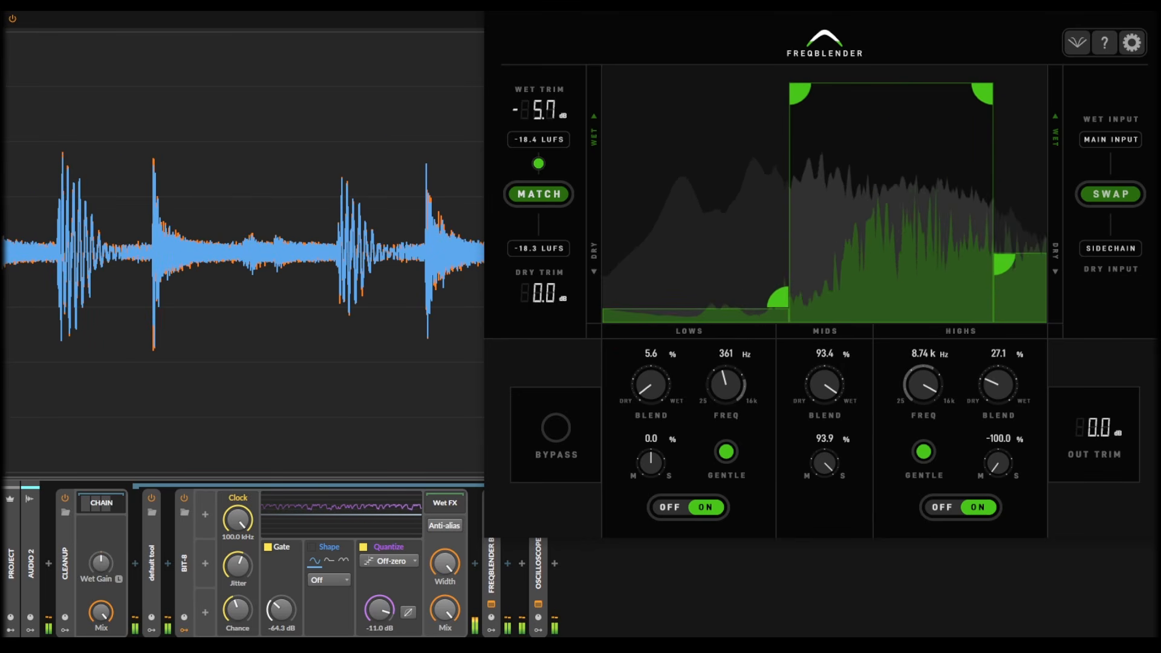
drag(779, 295, 722, 321)
drag(748, 90, 826, 97)
Turn off the gentle slope on both crossovers and shift the mids' mid/side balance to -67.5%
click(924, 452)
click(727, 452)
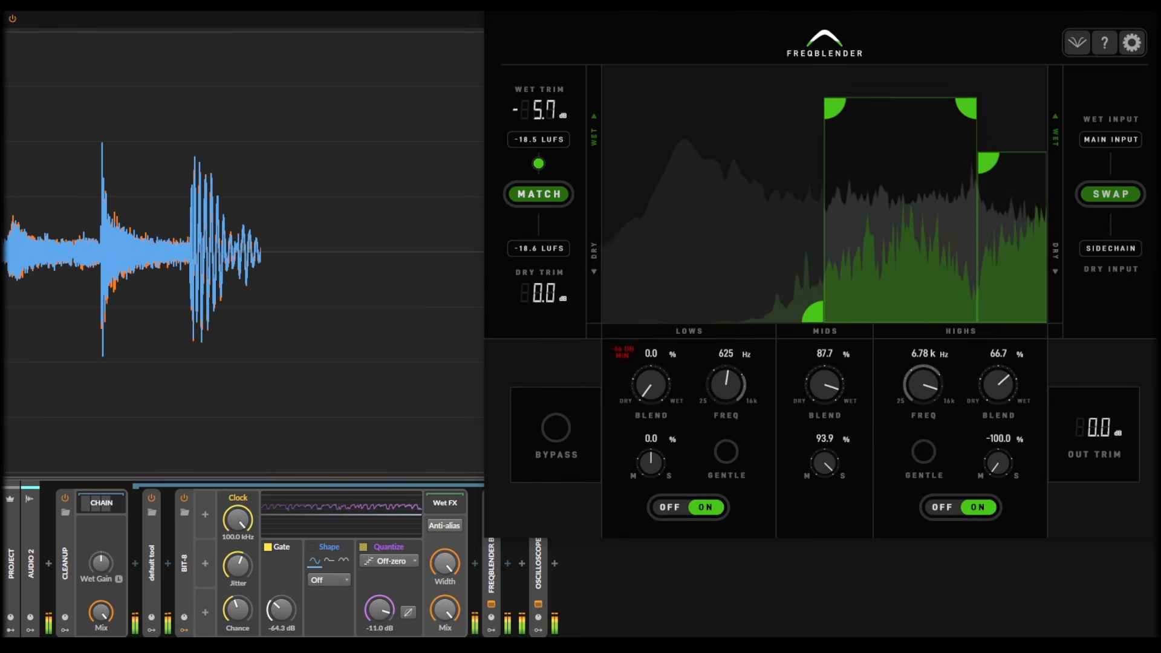
drag(833, 469, 832, 588)
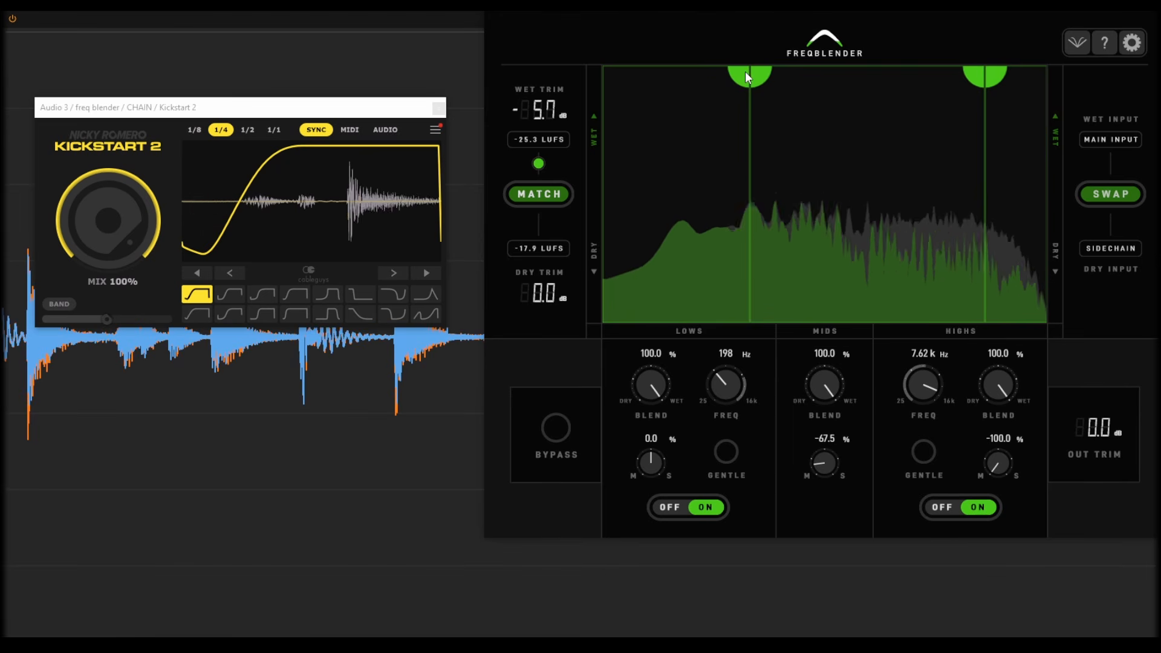
Reduce the highs' and mids' blend of the Kickstart 2 ducking and lower the high crossover frequency
drag(993, 77, 898, 231)
drag(873, 78, 846, 168)
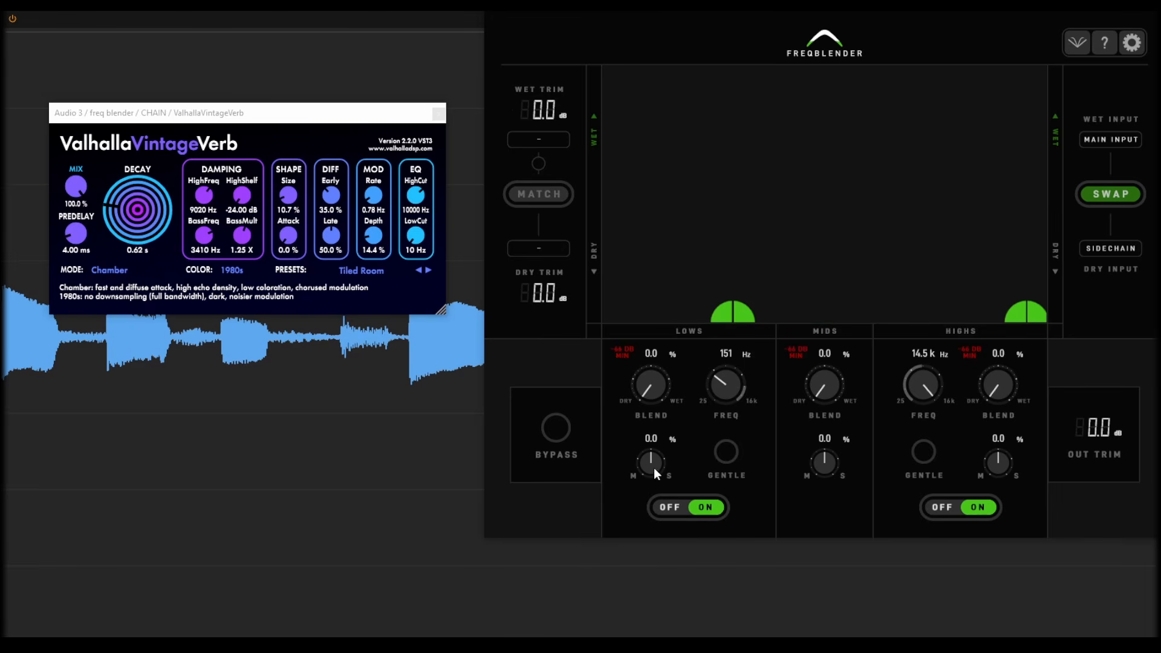
Set the bands' mid/side balance to 100% and make only the mids fully wet with VintageVerb between 544 Hz and 5.77 kHz
drag(655, 470, 655, 442)
drag(751, 309, 819, 68)
drag(1023, 74, 962, 75)
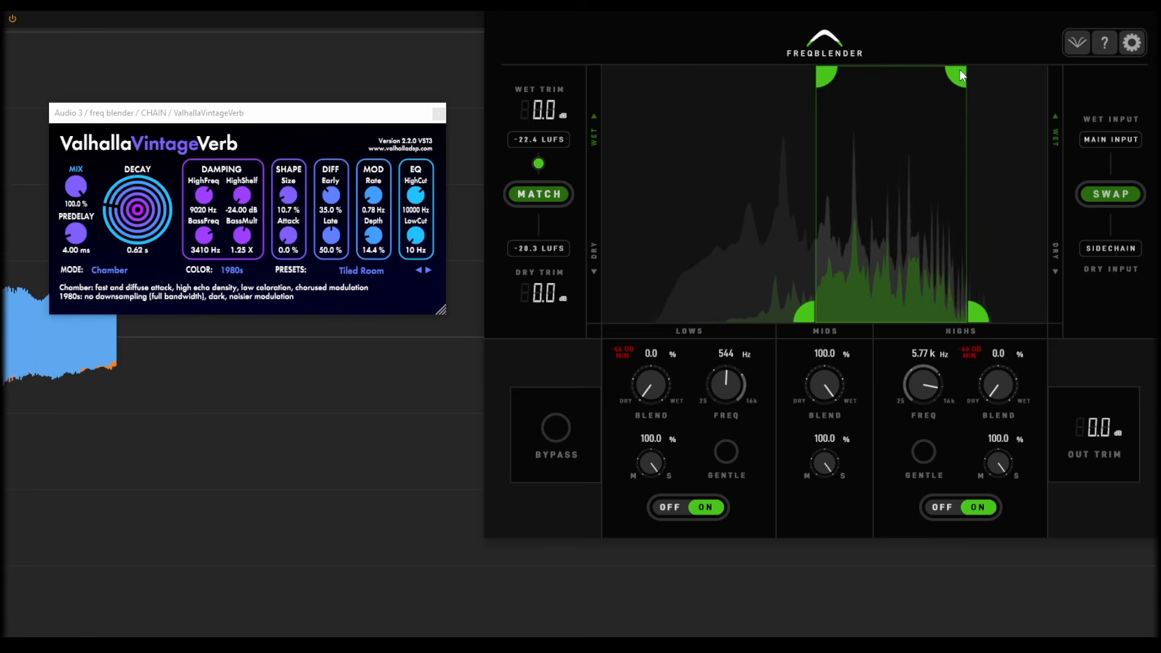
Enable the gentle slope on both crossovers and bypass FreqBlender to compare the reverb blend with the dry signal
click(719, 450)
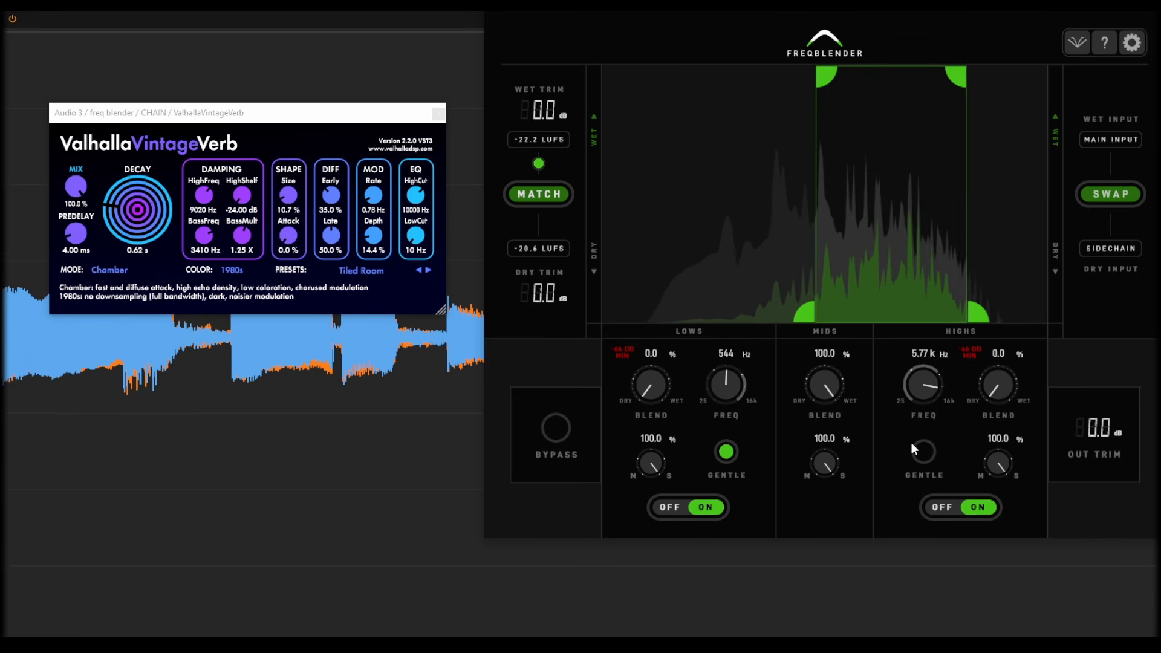
click(924, 451)
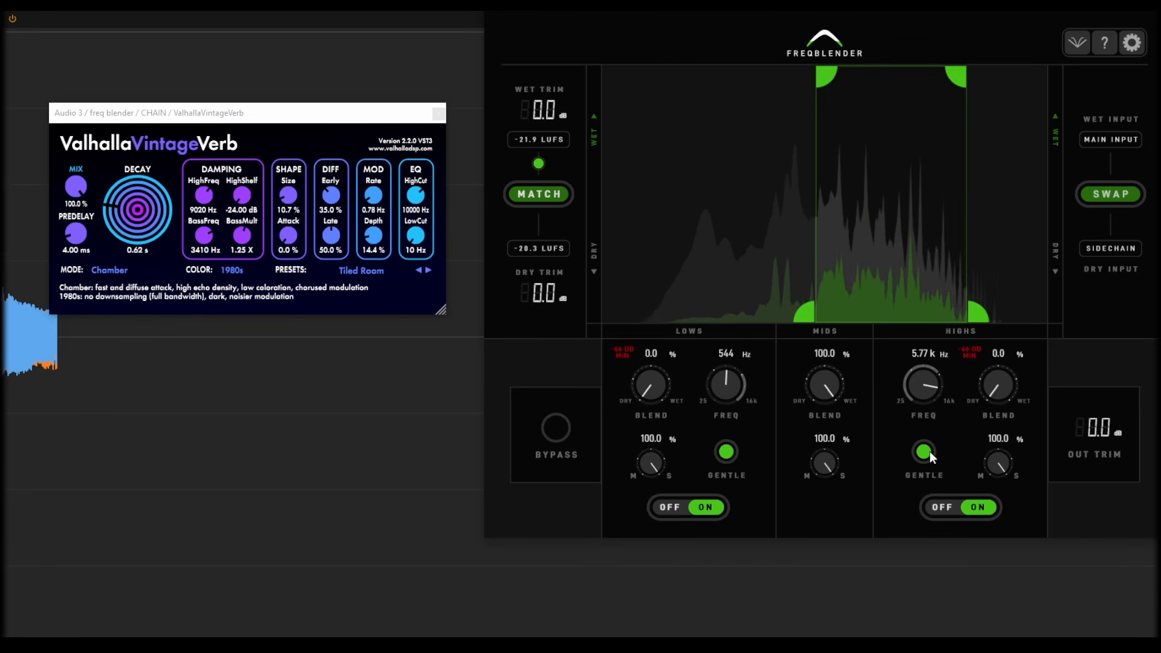
click(564, 433)
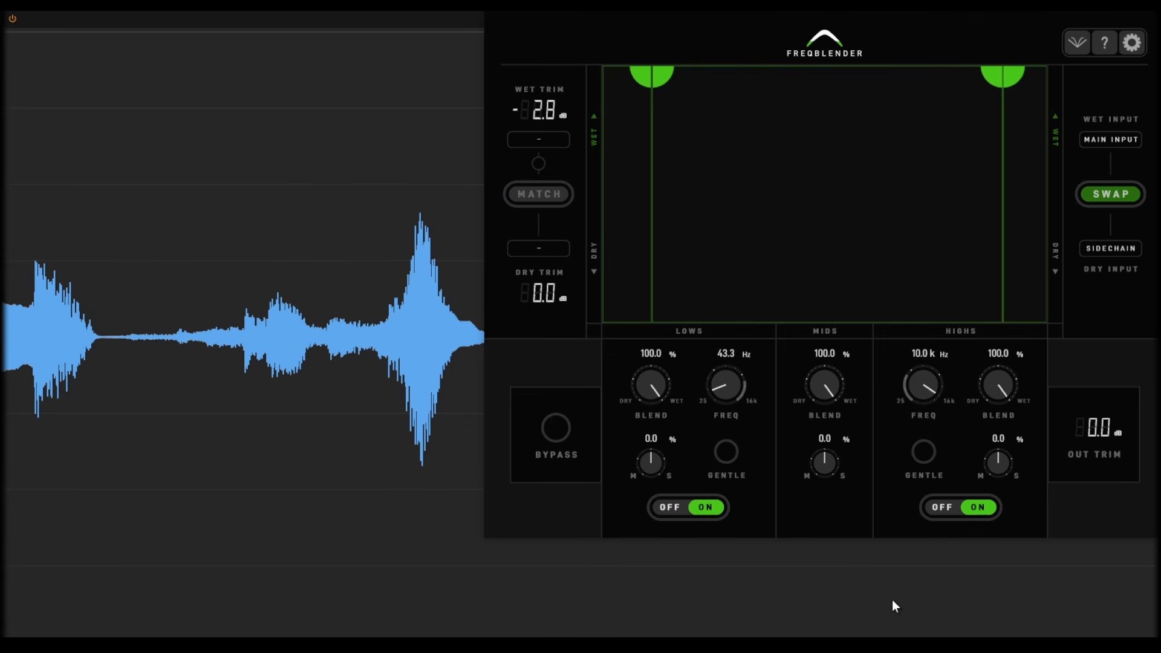
Show the device chain and select the second Transient Split layer in the Spectral Chaos device
key(d)
scroll(290, 585, down, 3)
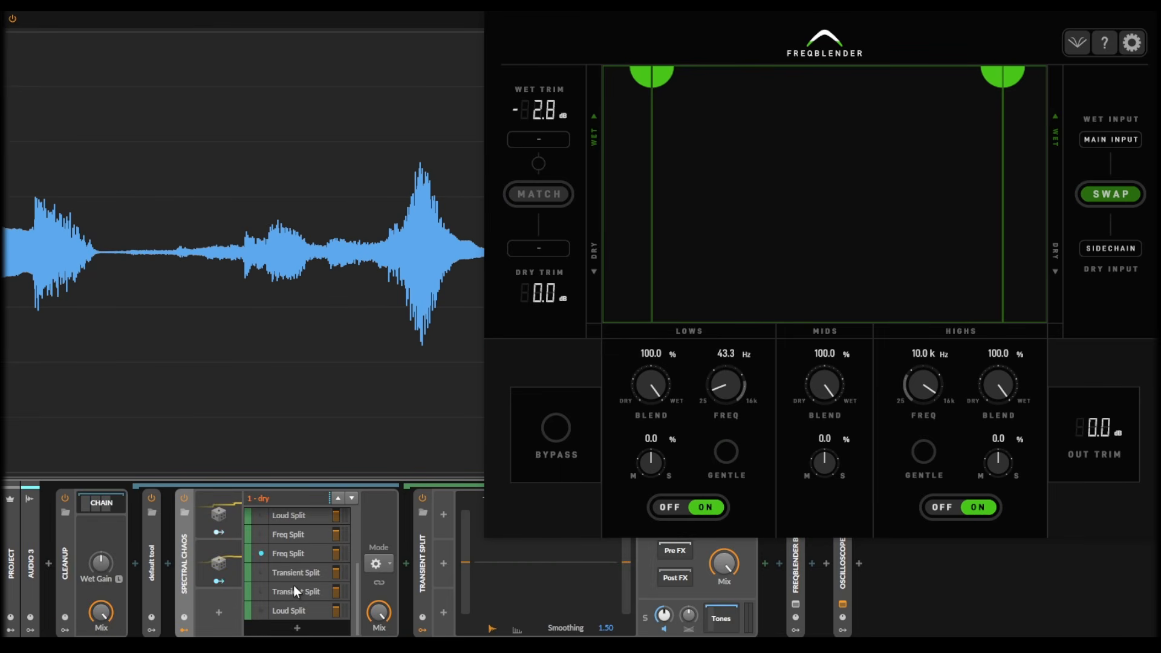
click(293, 587)
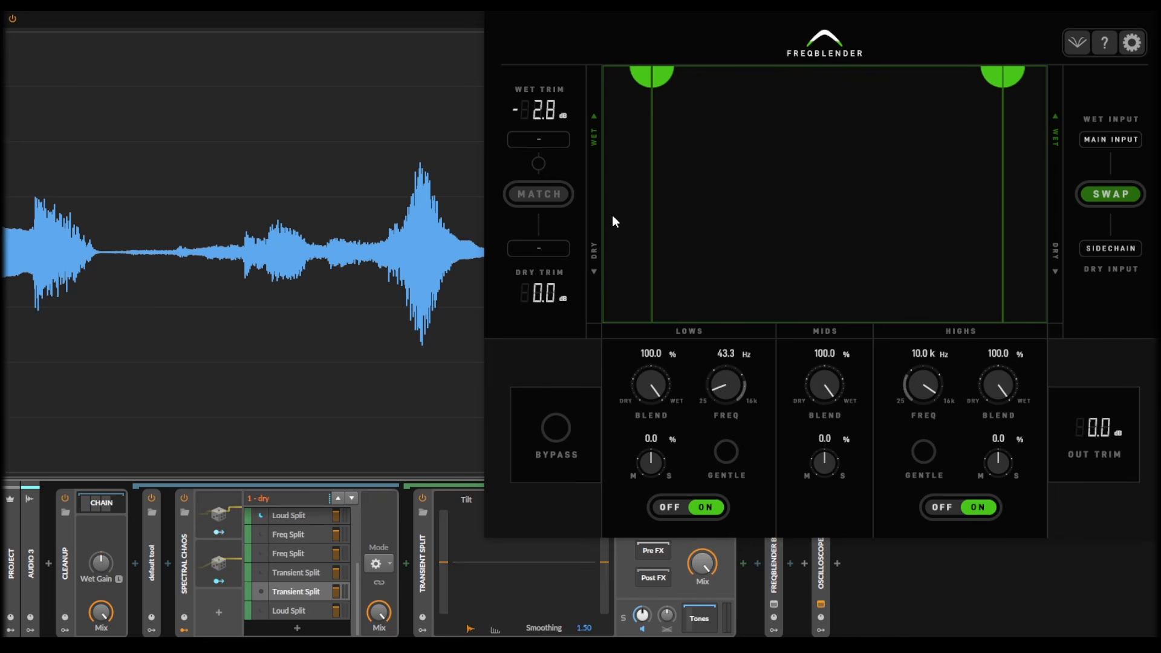
Play the loop and reduce the lows' blend to about 17% below 177 Hz
key(space)
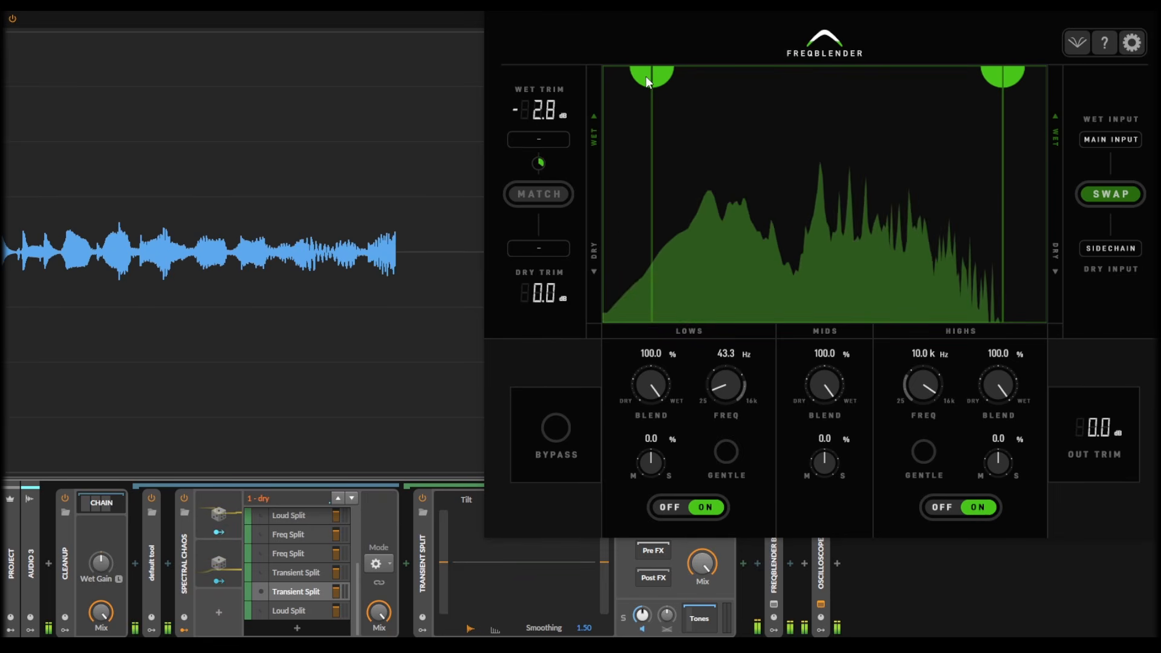
drag(646, 76, 742, 277)
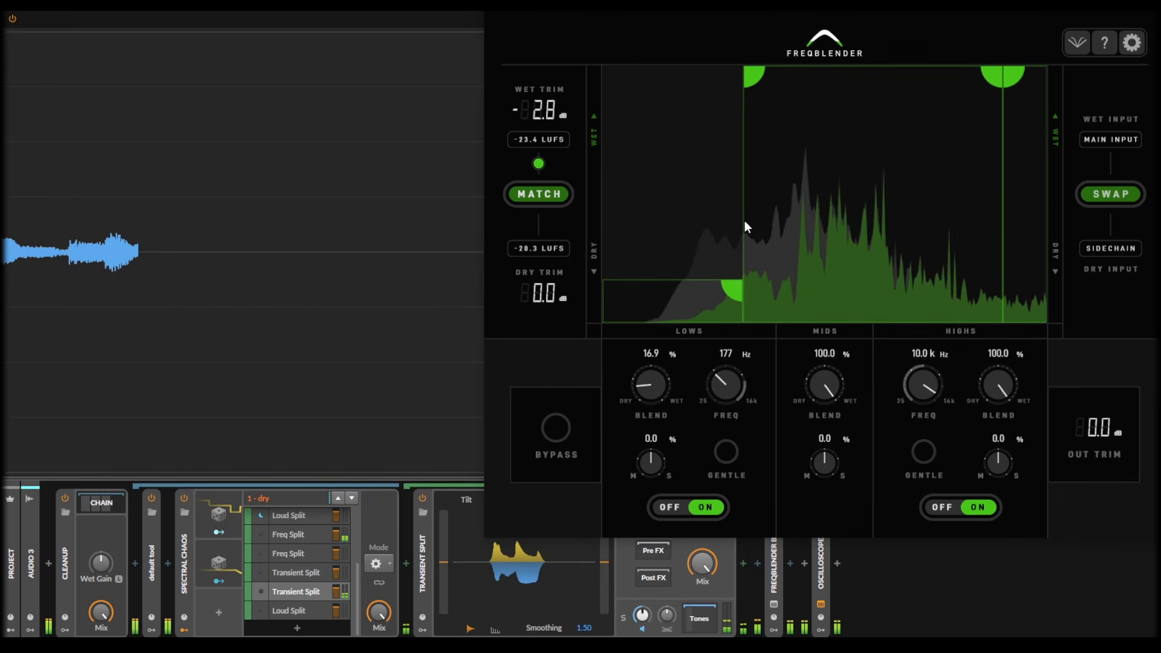
Shape the bands to about 8% lows blend below 273 Hz, 81% mids, and 32% highs above 3.55 kHz
drag(748, 228, 829, 290)
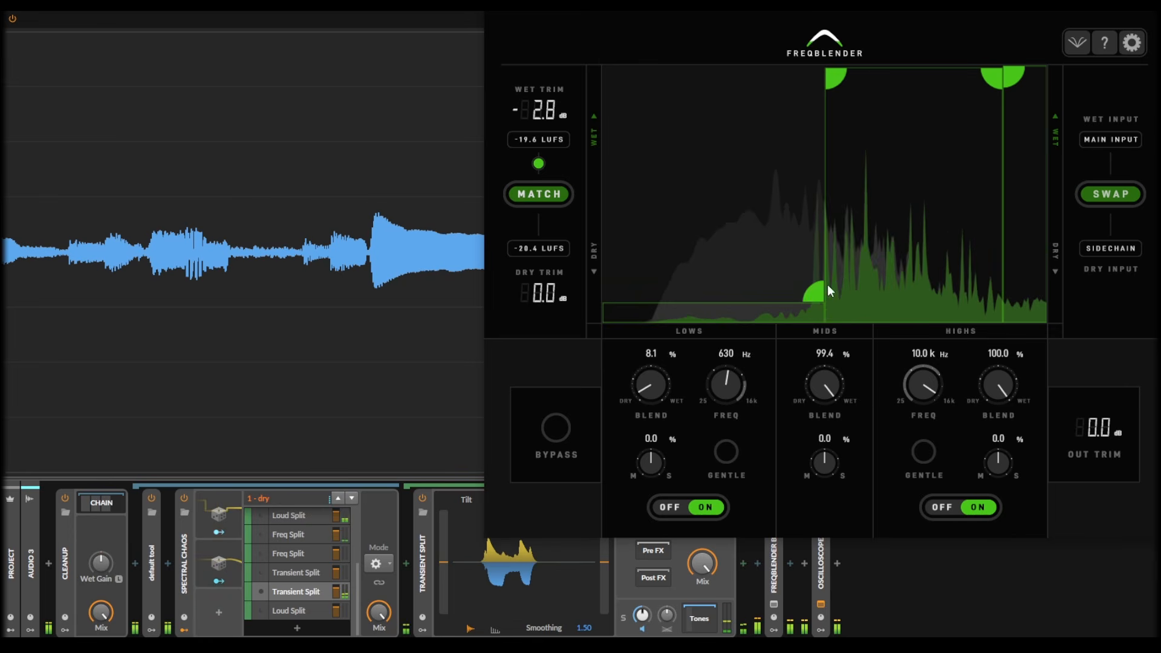
drag(1005, 76, 931, 248)
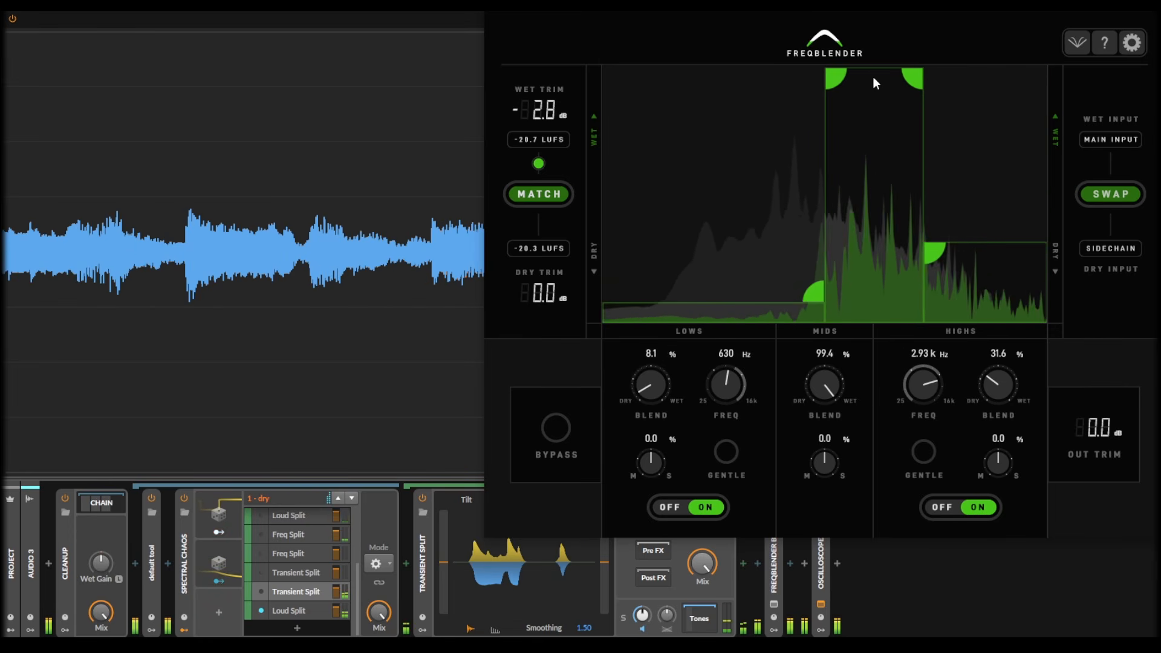
drag(834, 77, 780, 80)
drag(916, 78, 927, 124)
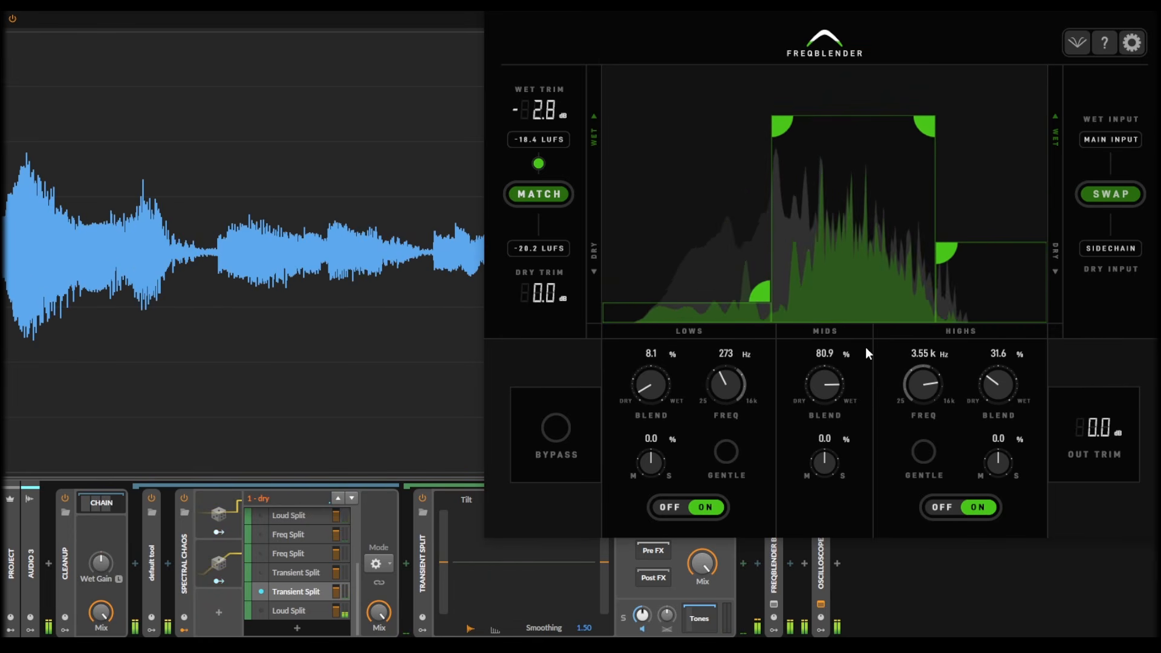
Set the mid/side balance to 41.8% for lows, 87.2% for mids and 67% for highs, and raise and widen the mids band
drag(826, 466, 826, 400)
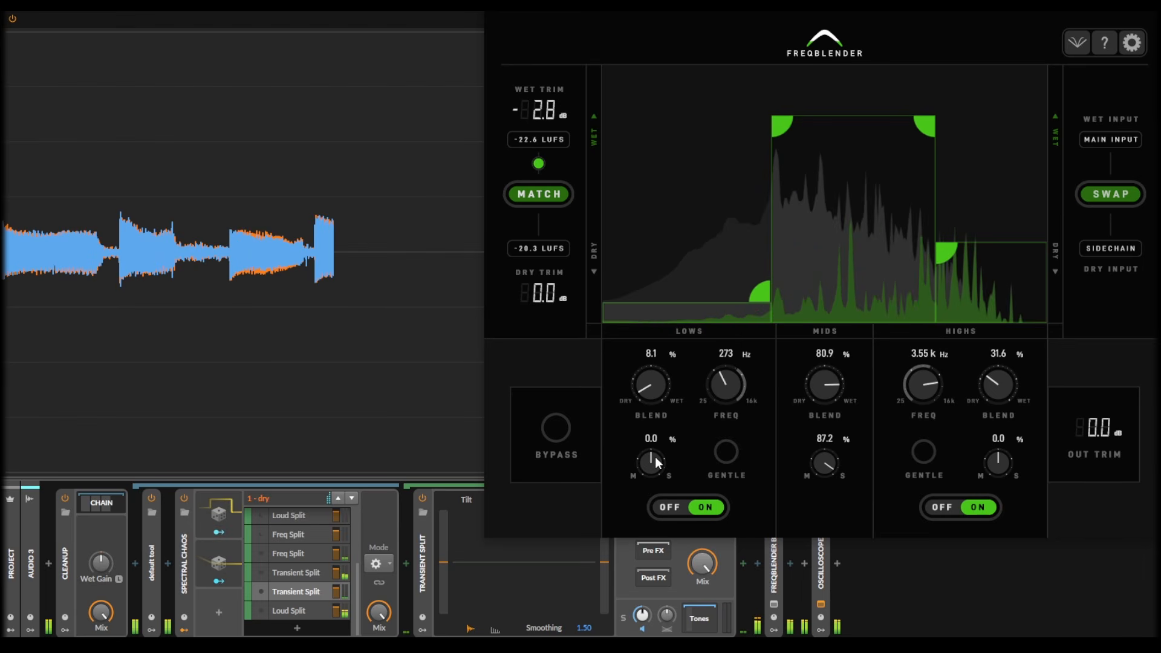
drag(658, 462, 719, 460)
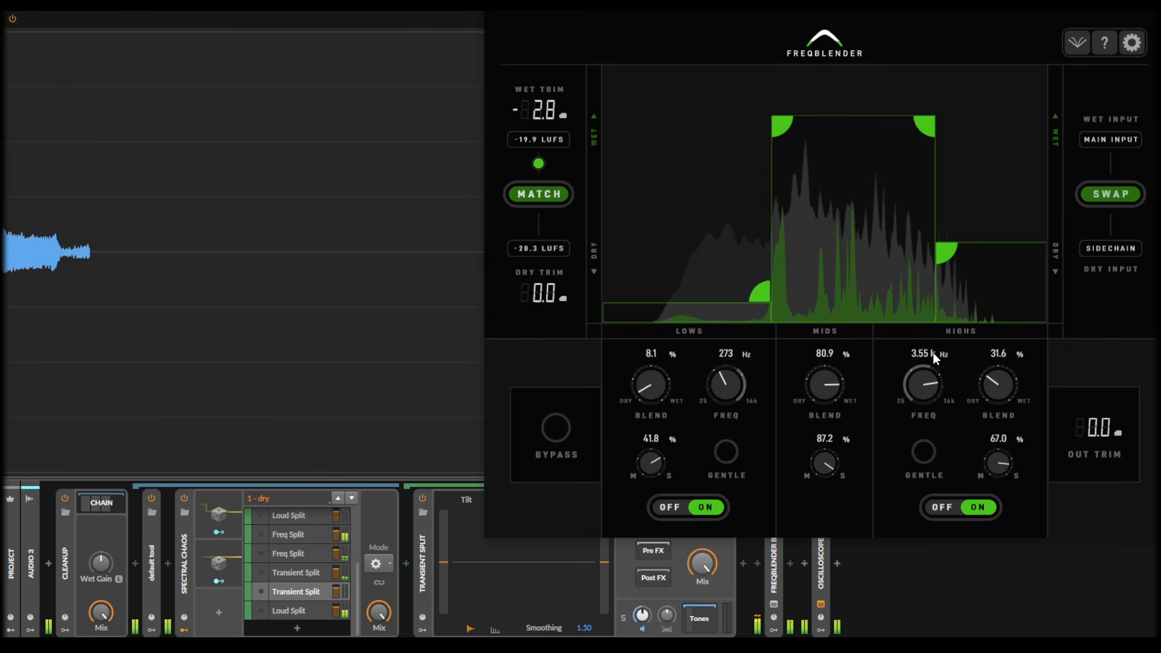
drag(780, 118, 744, 67)
drag(929, 82, 985, 79)
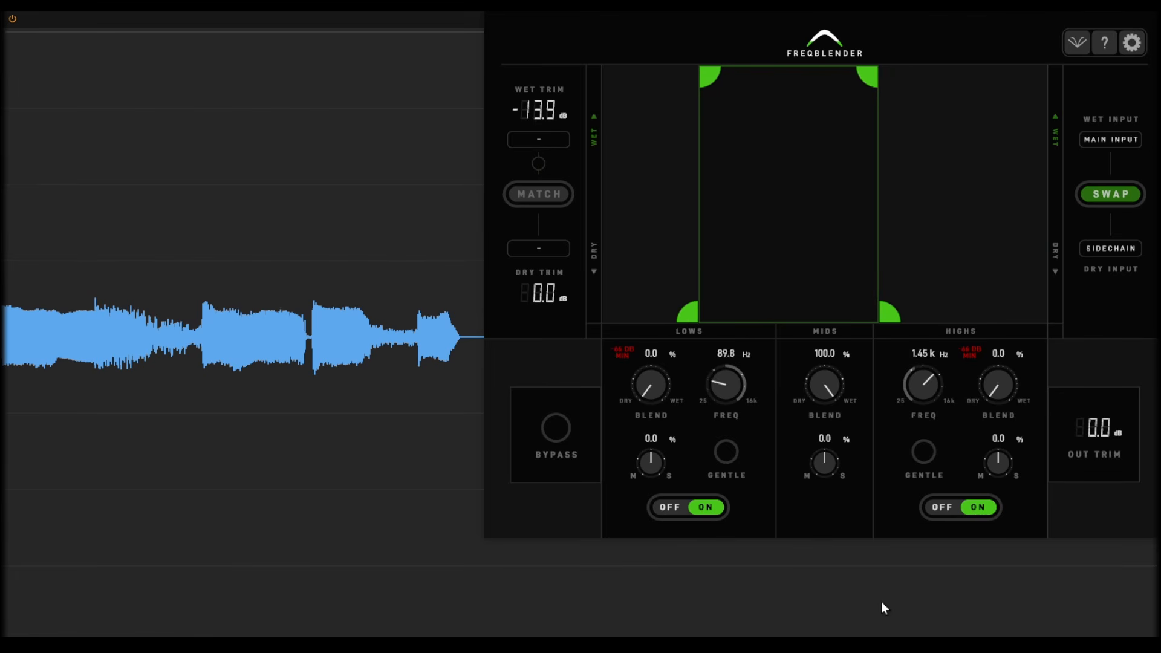
Show the device chain of the Saturator example with the LFO-modulated crossovers and play the loop
key(d)
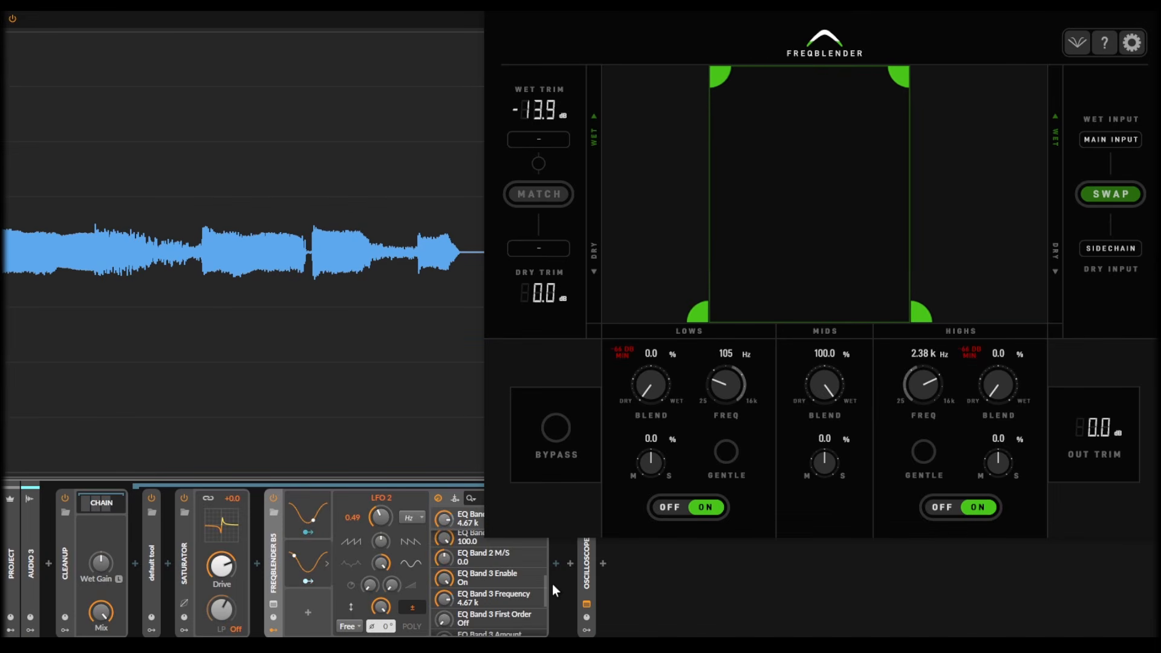
key(space)
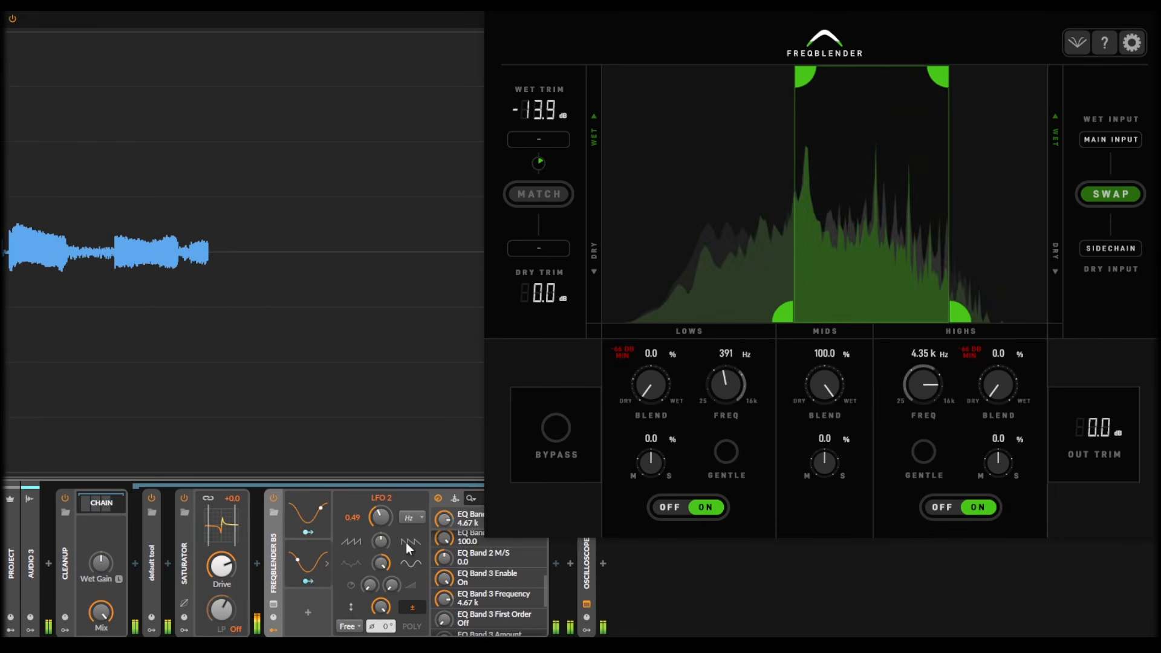